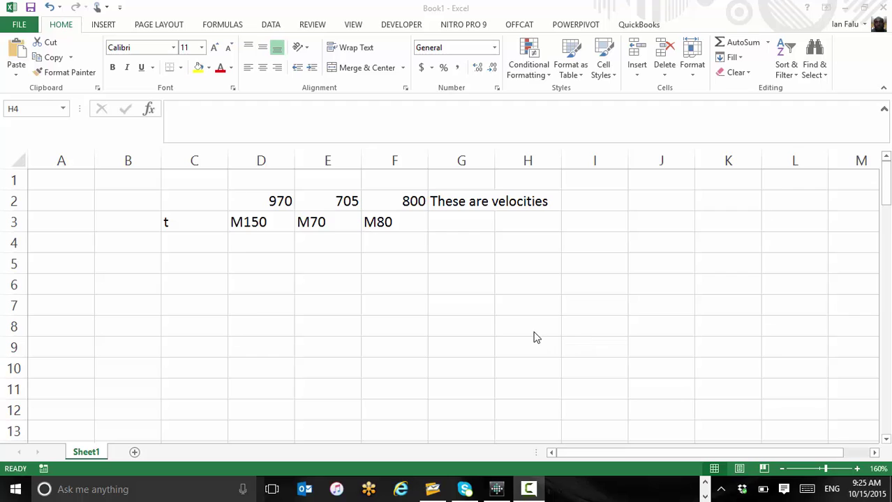
Step: Examine the velocities in row 2 and the headings t, M150, M70 and M80 in row 3
{"action": "left_click", "coordinate": [259, 200]}
{"action": "left_click", "coordinate": [325, 201]}
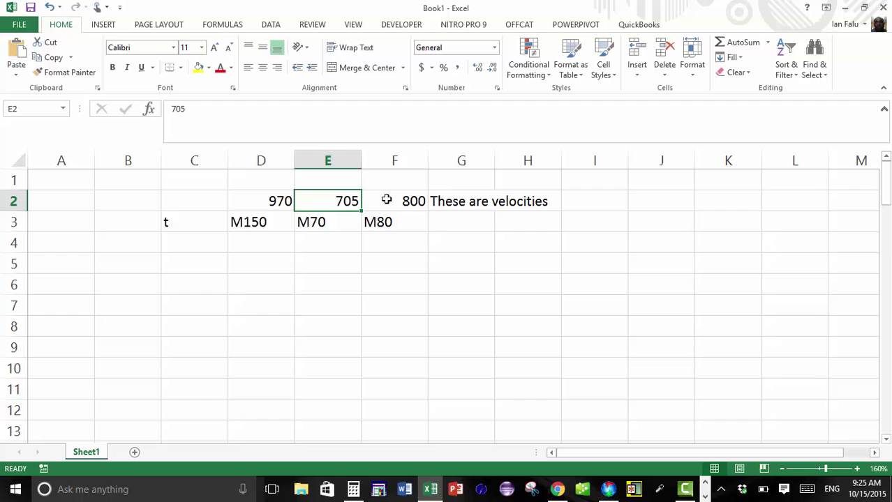
{"action": "left_click", "coordinate": [394, 200]}
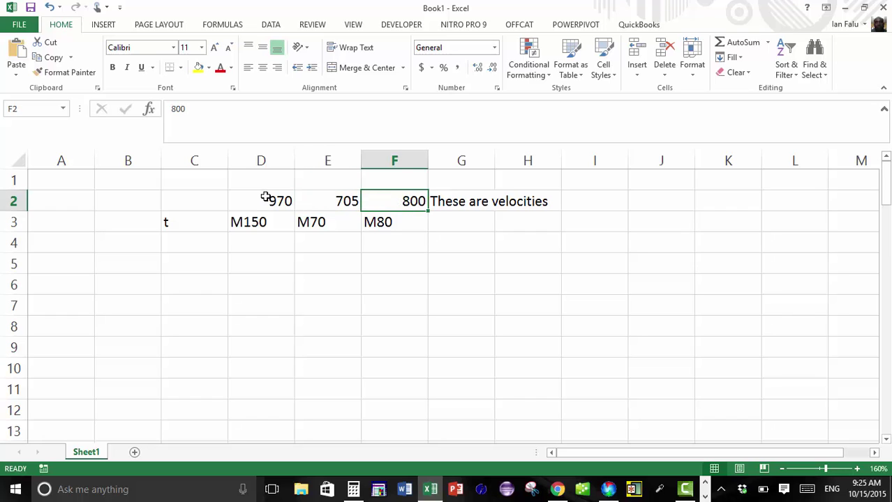
{"action": "left_click", "coordinate": [263, 221]}
{"action": "left_click", "coordinate": [334, 220]}
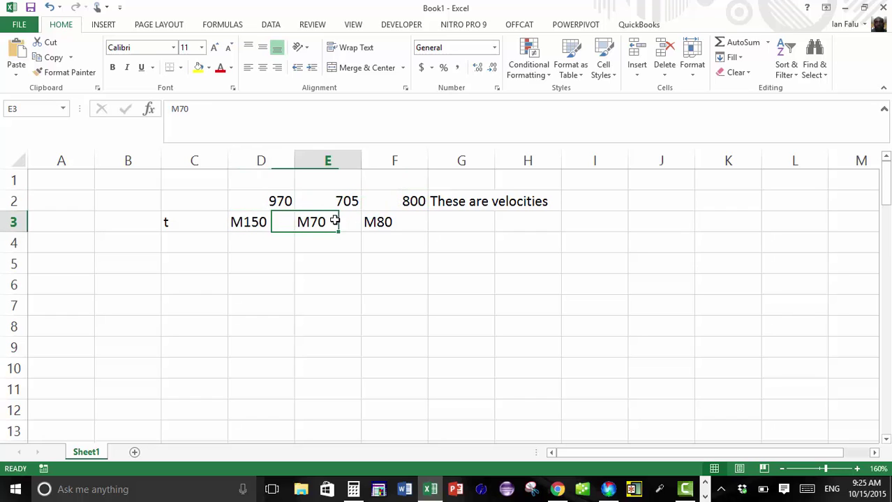
{"action": "left_click", "coordinate": [378, 221]}
{"action": "double_click", "coordinate": [265, 220]}
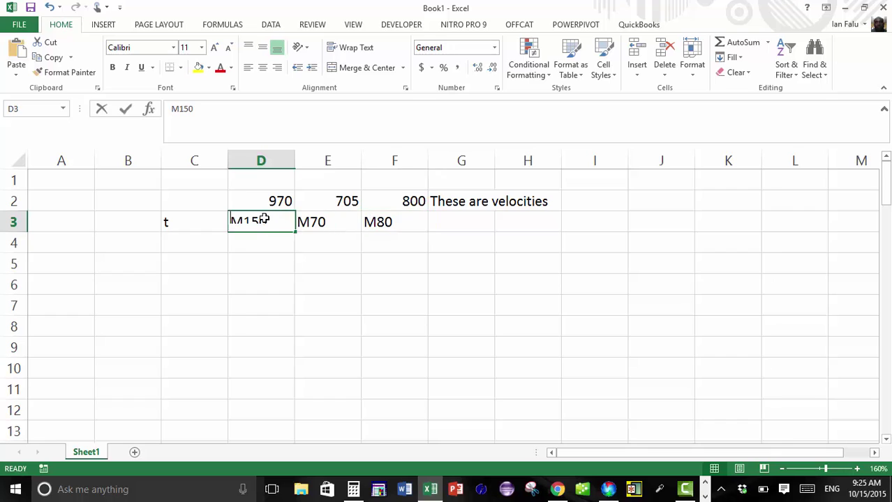
{"action": "left_click", "coordinate": [189, 221]}
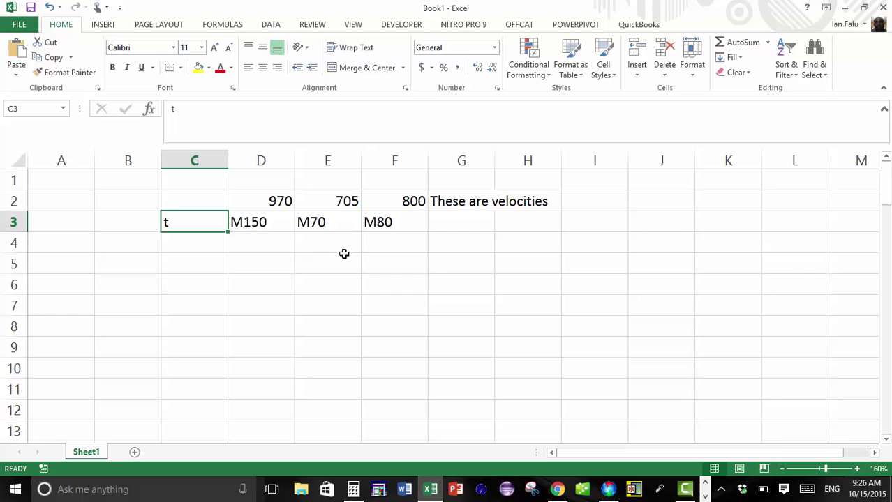
Step: Enter 0 as the first time value in cell C4, under the t heading
{"action": "left_click", "coordinate": [209, 245]}
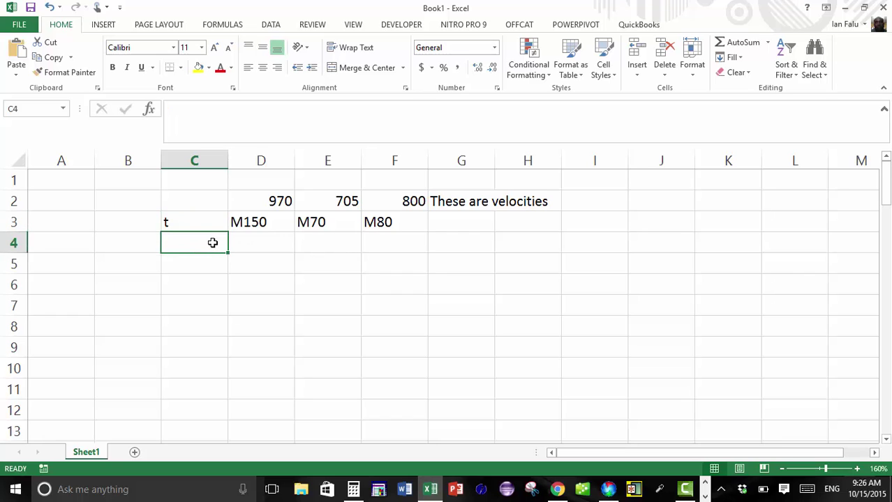
{"action": "type", "text": "0"}
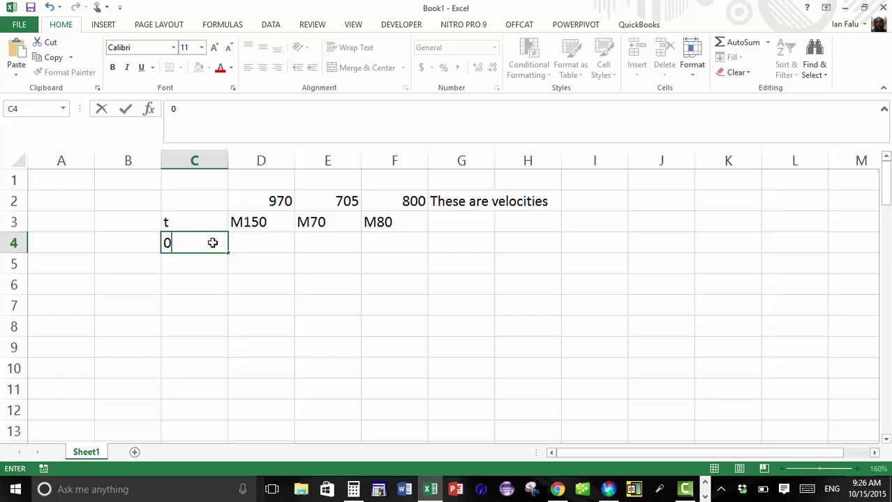
{"action": "left_click", "coordinate": [249, 244]}
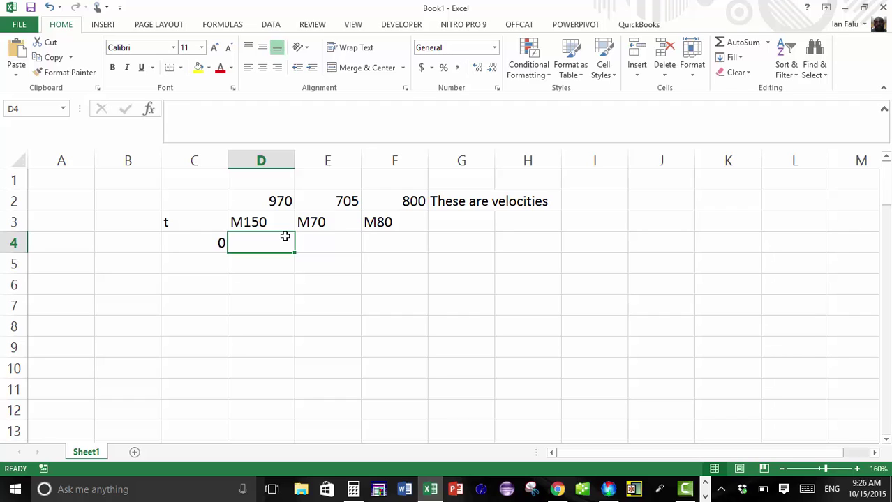
Step: Enter the formula =-16*C4^2+C4*970*(SQRT(2)/2)+0 in cell D4, under the M150 heading
{"action": "type", "text": "="}
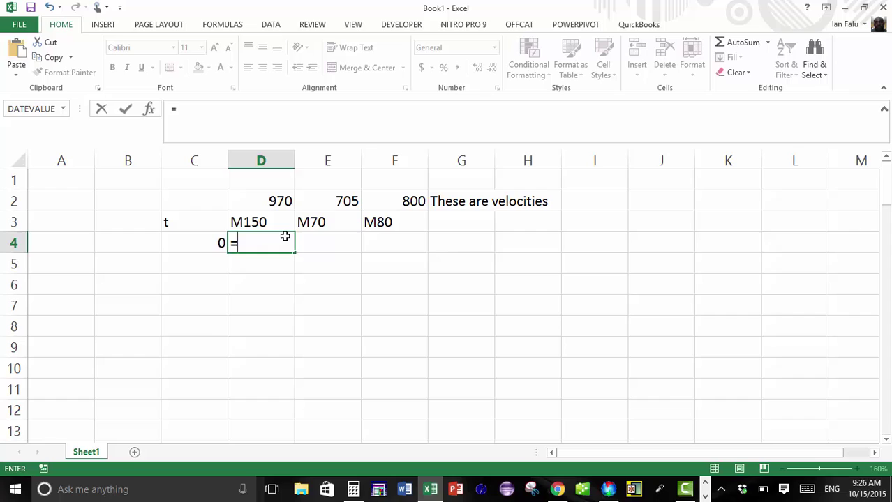
{"action": "type", "text": "-16"}
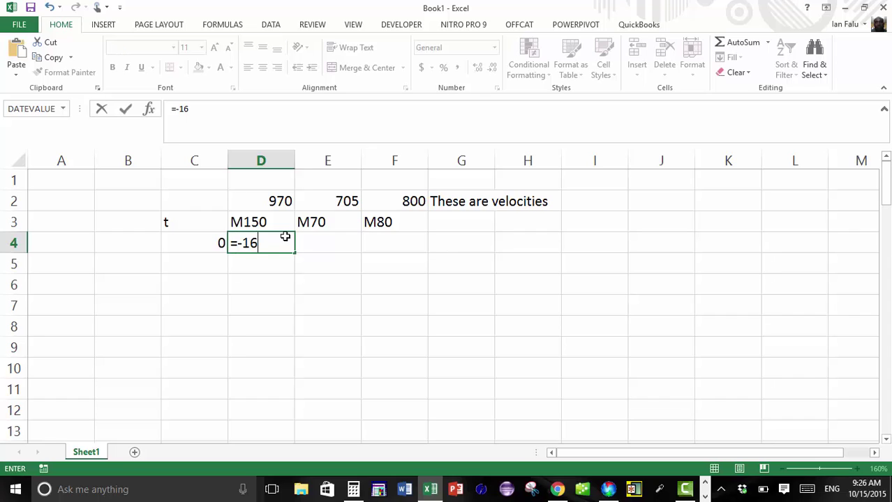
{"action": "type", "text": "*"}
{"action": "left_click", "coordinate": [188, 242]}
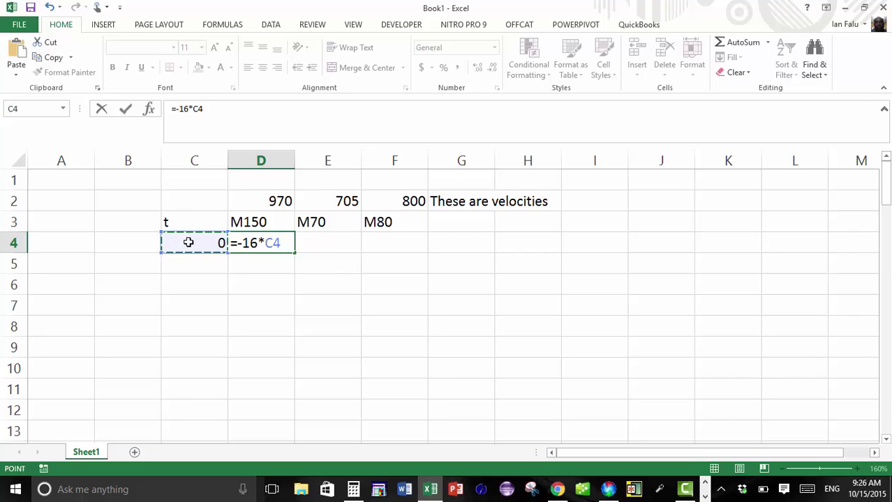
{"action": "type", "text": "^2"}
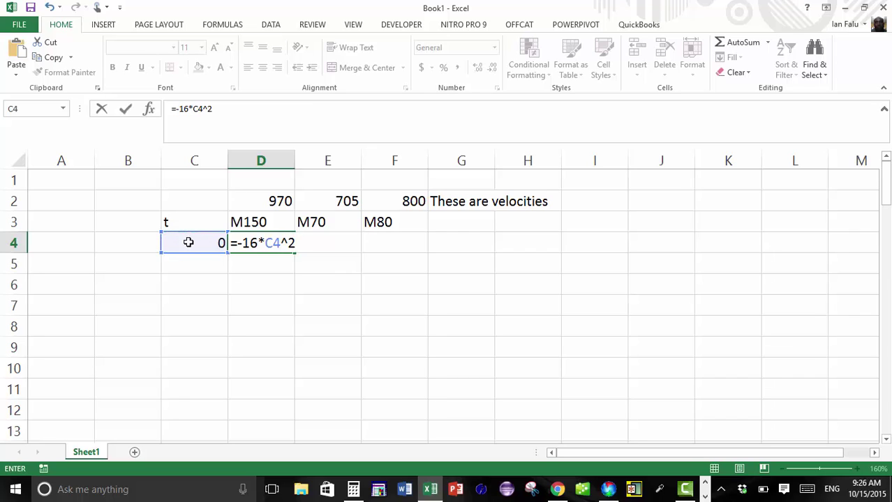
{"action": "type", "text": "+"}
{"action": "left_click", "coordinate": [188, 243]}
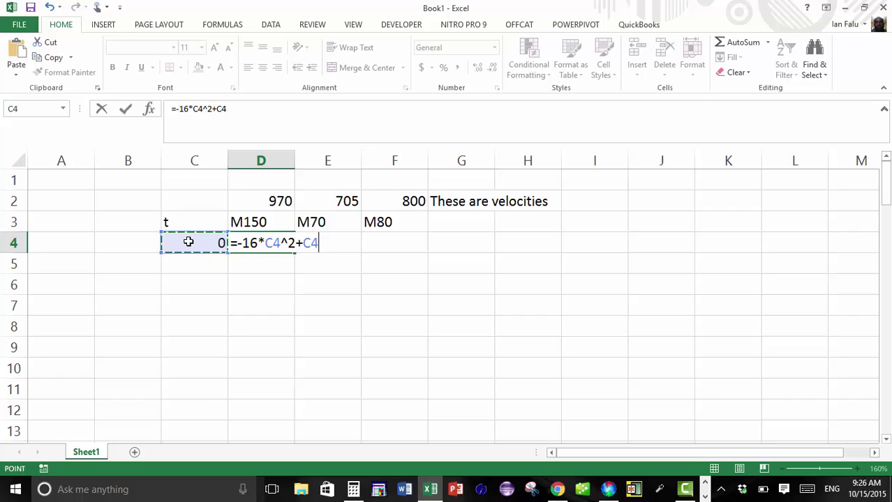
{"action": "type", "text": "*"}
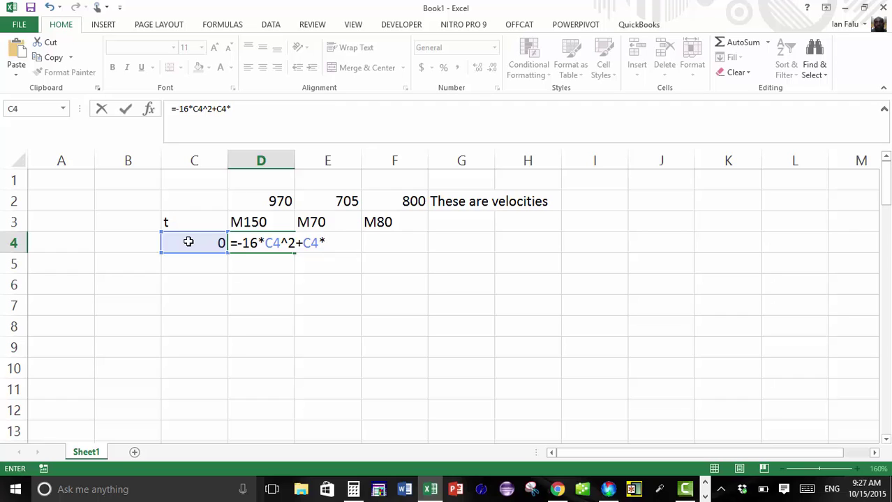
{"action": "type", "text": "970"}
{"action": "type", "text": "*(s"}
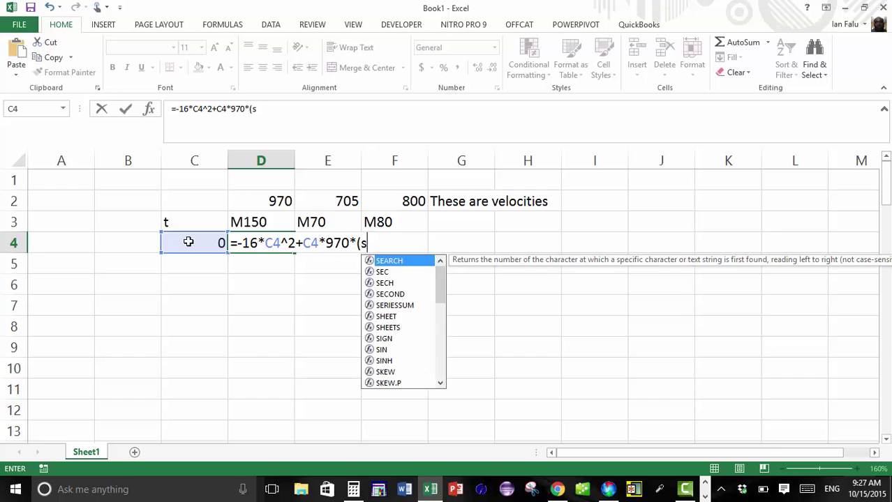
{"action": "type", "text": "qr"}
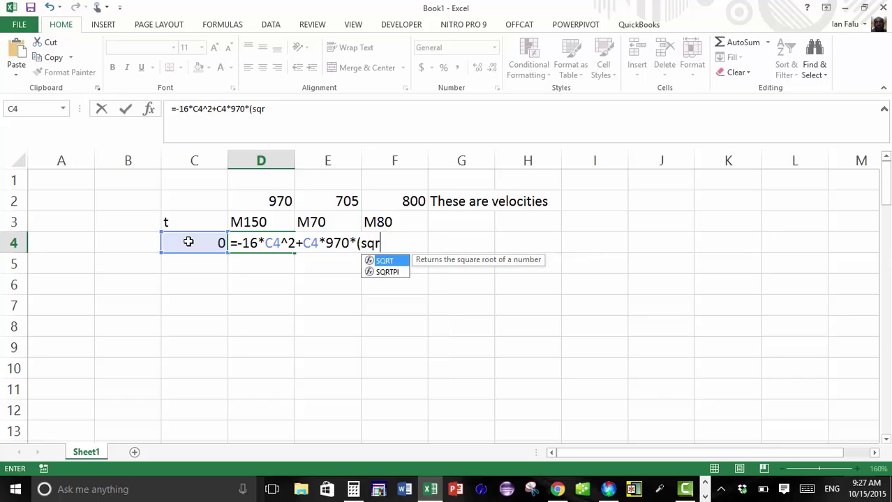
{"action": "type", "text": "t("}
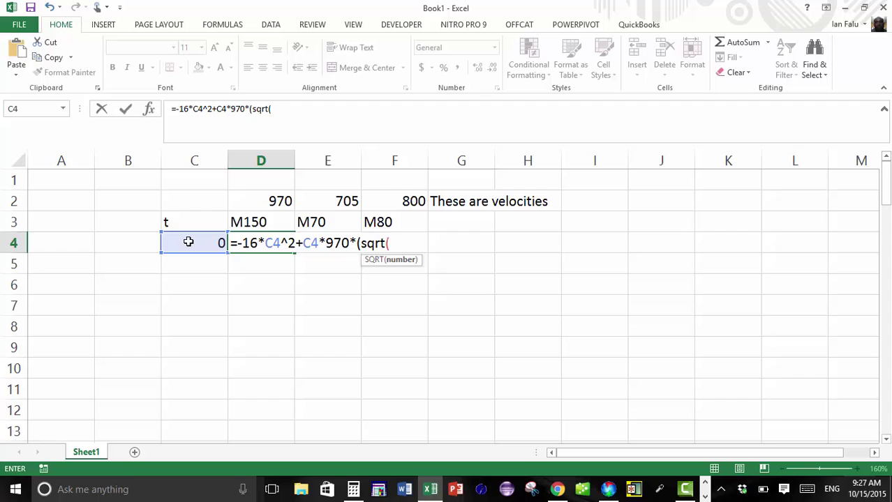
{"action": "type", "text": "2)/2"}
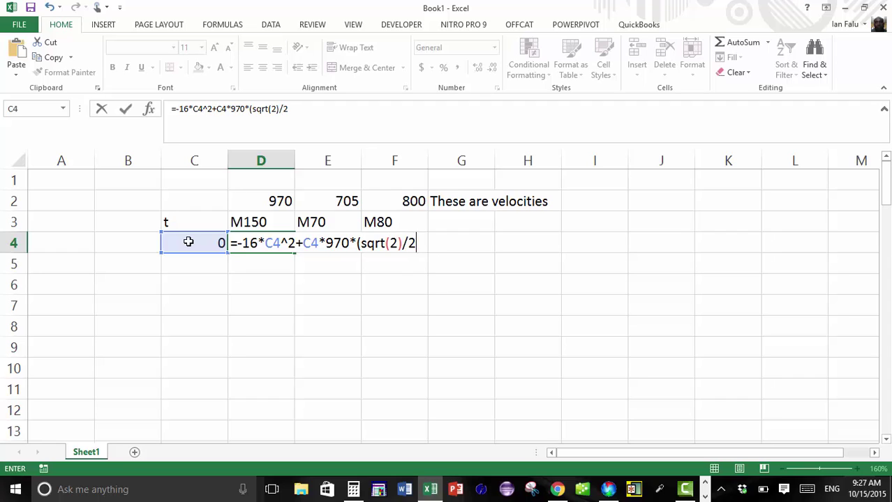
{"action": "type", "text": ")+"}
{"action": "type", "text": "0"}
{"action": "key", "text": "Return"}
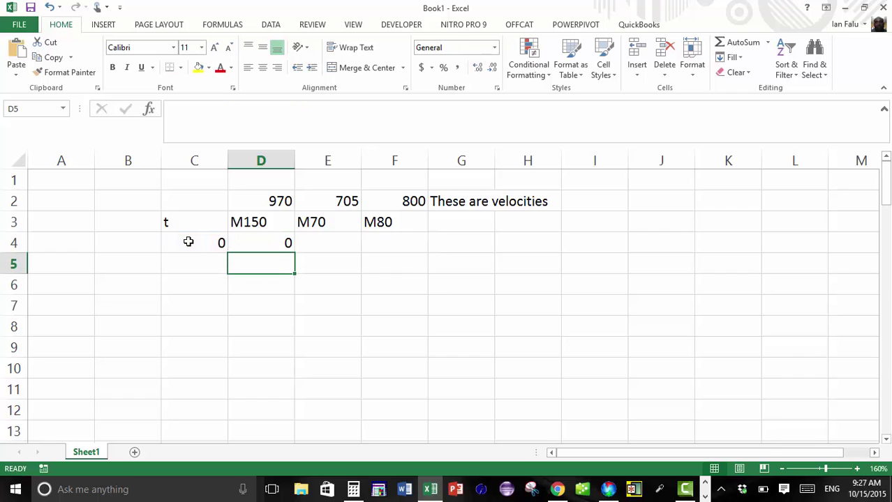
Step: Copy the full formula text from cell D4 and leave the cell unchanged
{"action": "left_click", "coordinate": [246, 241]}
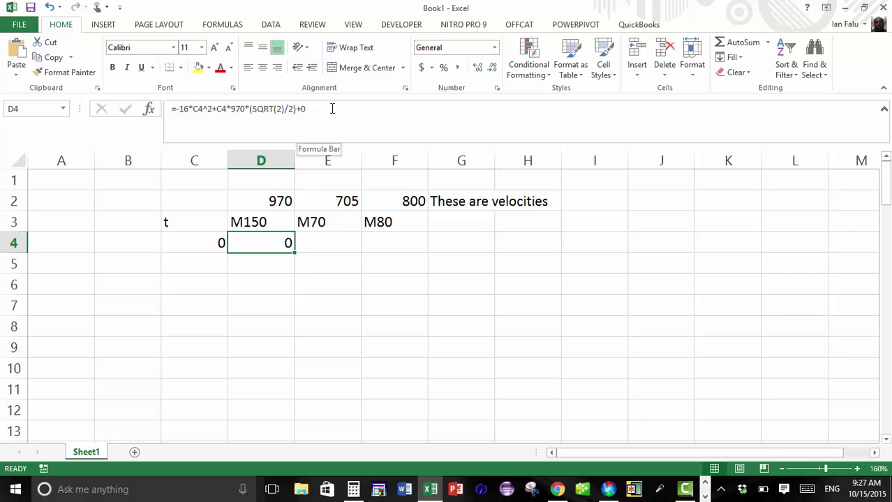
{"action": "left_click_drag", "start_coordinate": [329, 108], "coordinate": [161, 108]}
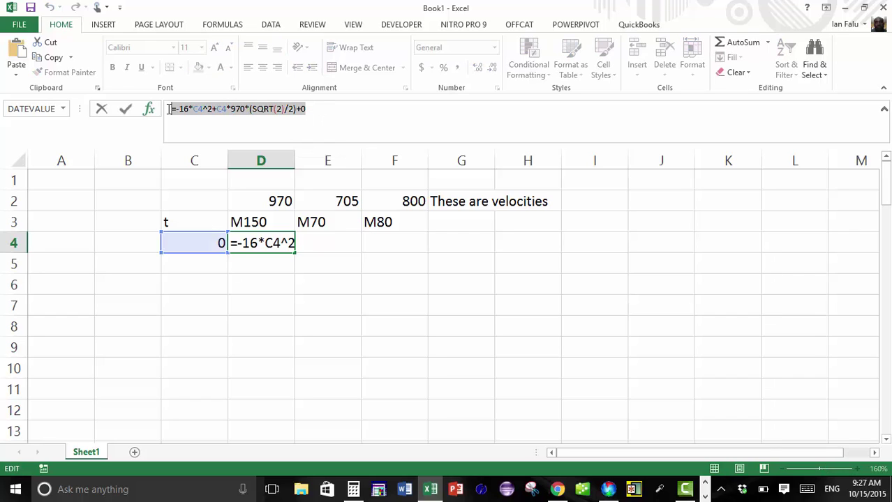
{"action": "right_click", "coordinate": [215, 109]}
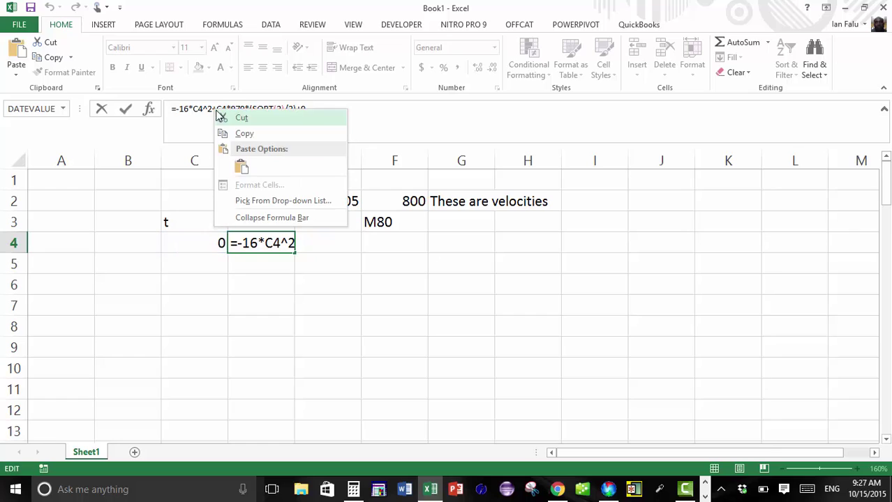
{"action": "left_click", "coordinate": [293, 134]}
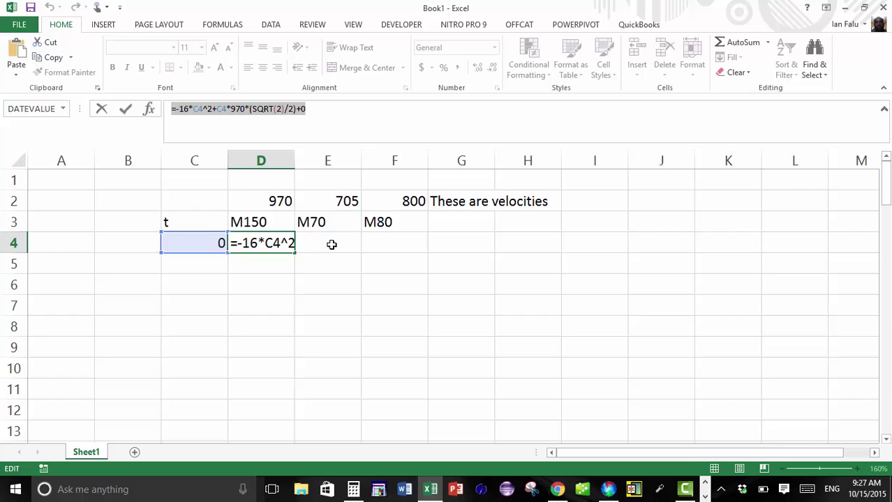
{"action": "key", "text": "Escape"}
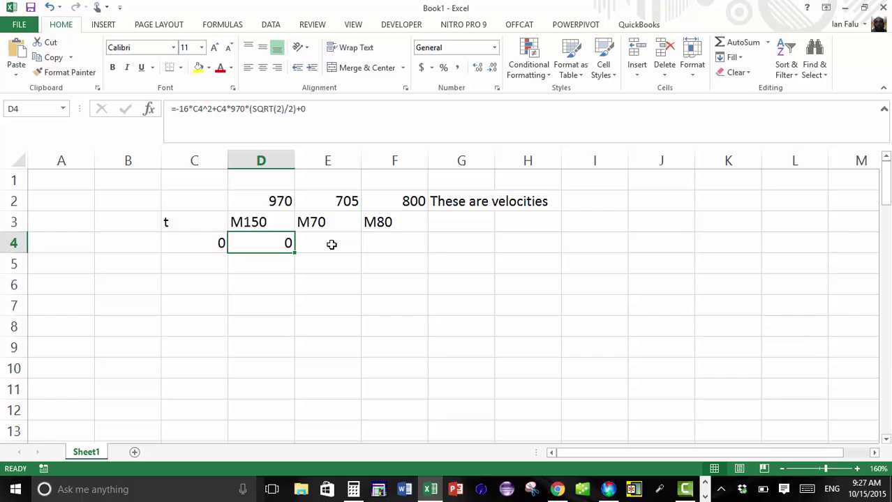
Step: Paste the copied formula text into cell E4 under M70 and replace its velocity with 705
{"action": "left_click", "coordinate": [331, 244]}
{"action": "key", "text": "BackSpace"}
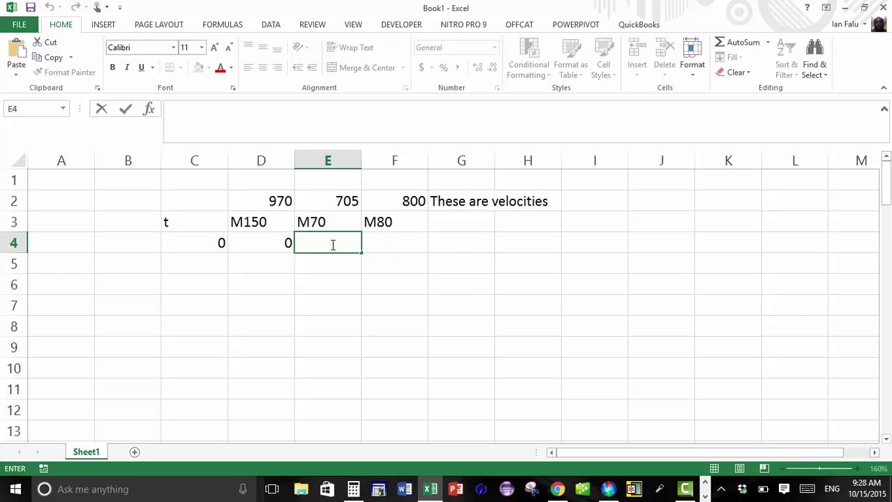
{"action": "right_click", "coordinate": [332, 244]}
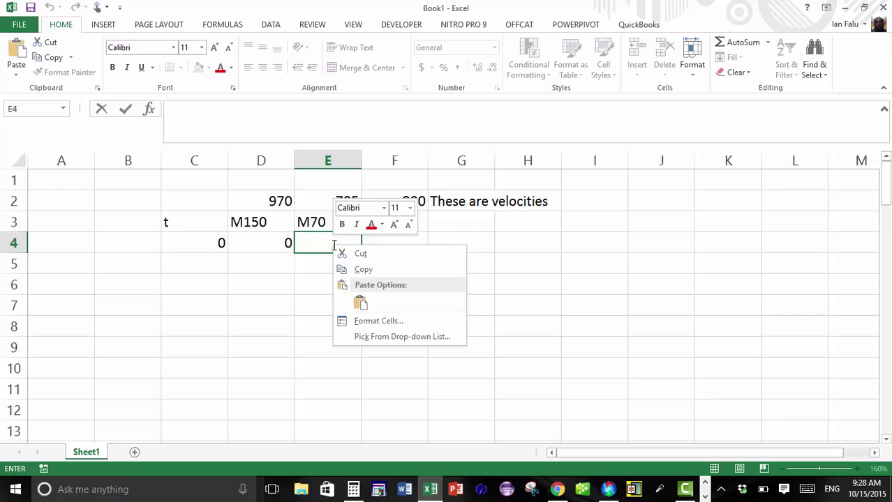
{"action": "left_click", "coordinate": [361, 302]}
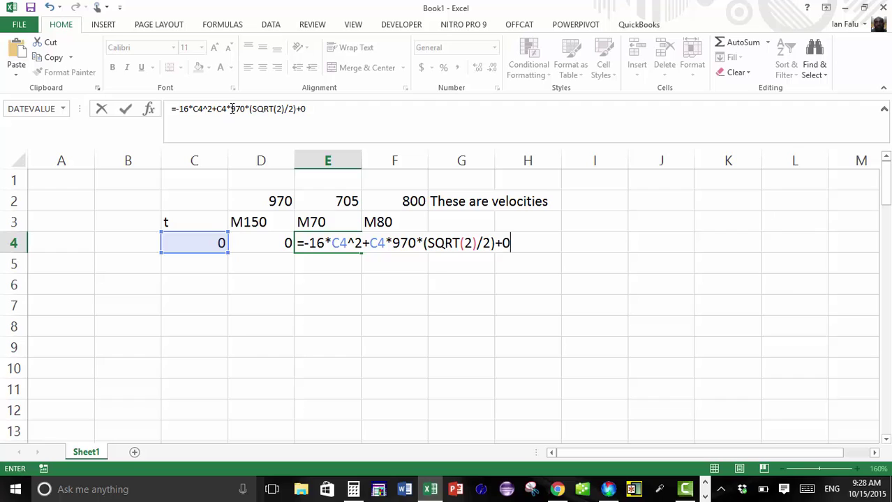
{"action": "left_click_drag", "start_coordinate": [231, 109], "coordinate": [244, 109]}
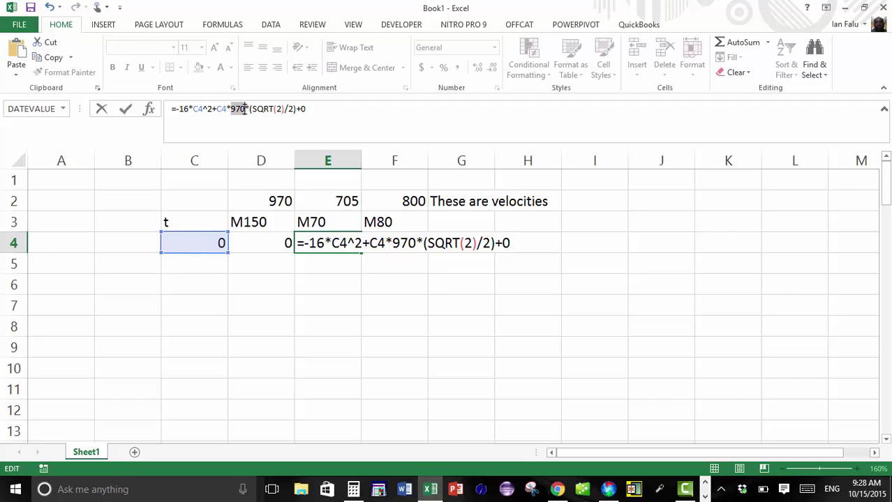
{"action": "type", "text": "7"}
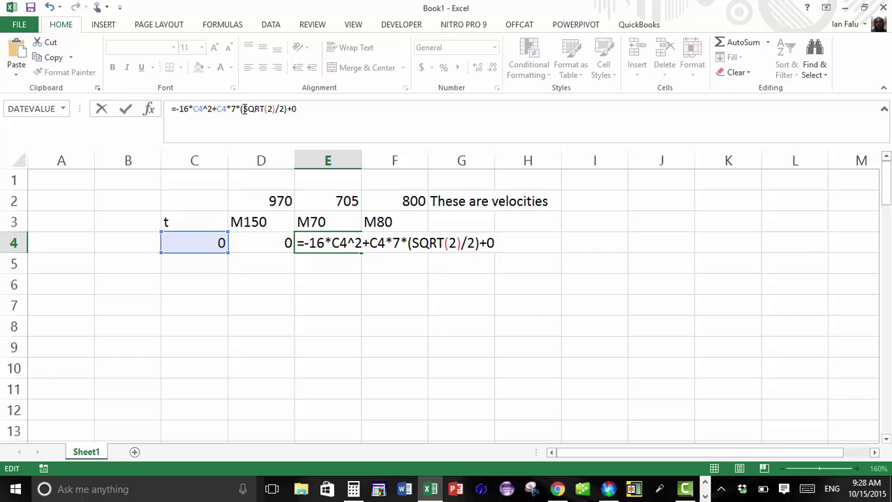
{"action": "type", "text": "05"}
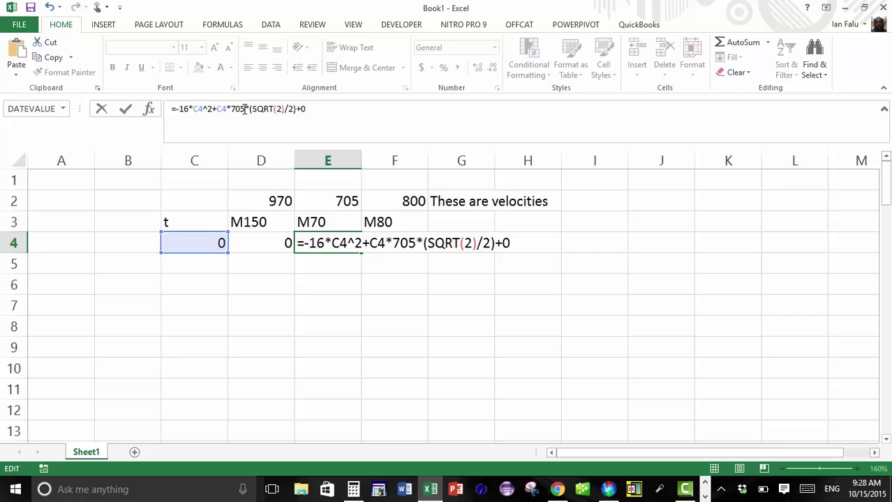
{"action": "key", "text": "Return"}
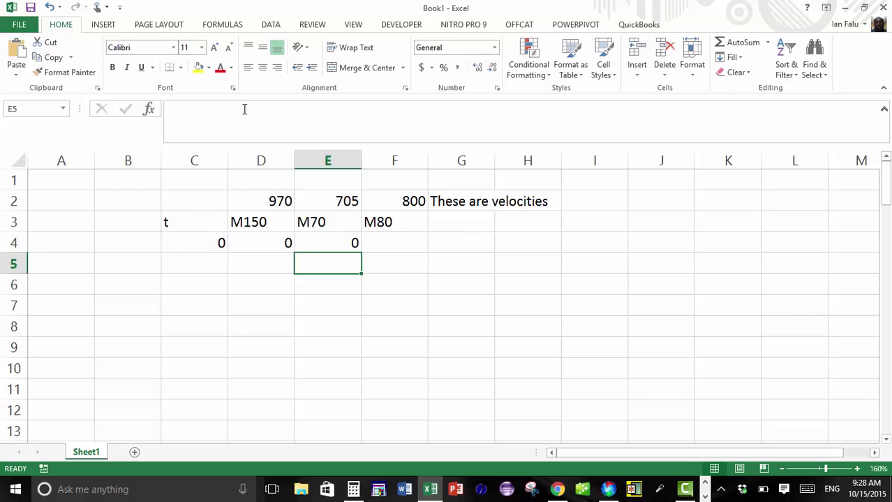
Step: Paste the copied formula text into cell F4 under M80 and replace its velocity with 800
{"action": "left_click", "coordinate": [391, 244]}
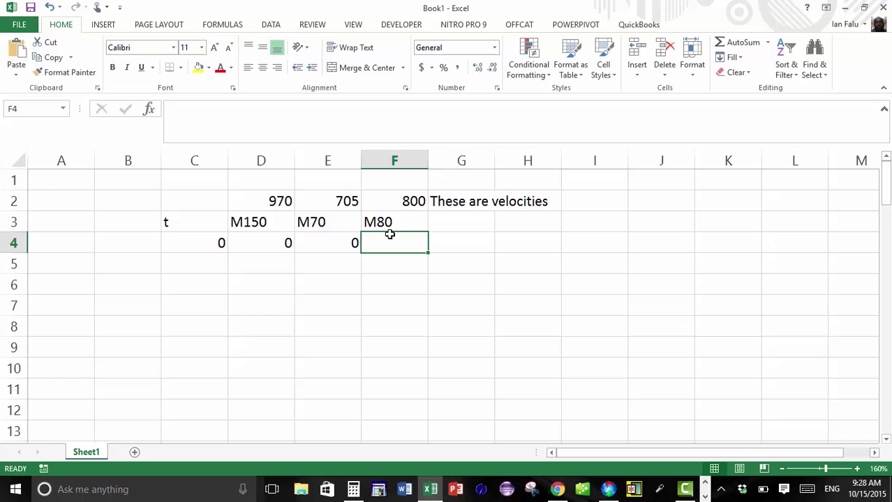
{"action": "left_click", "coordinate": [284, 119]}
{"action": "right_click", "coordinate": [284, 119]}
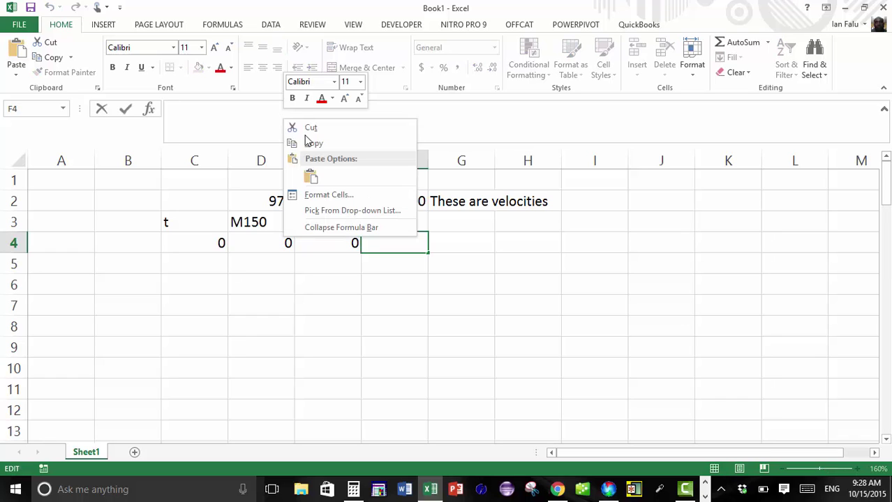
{"action": "left_click", "coordinate": [313, 174]}
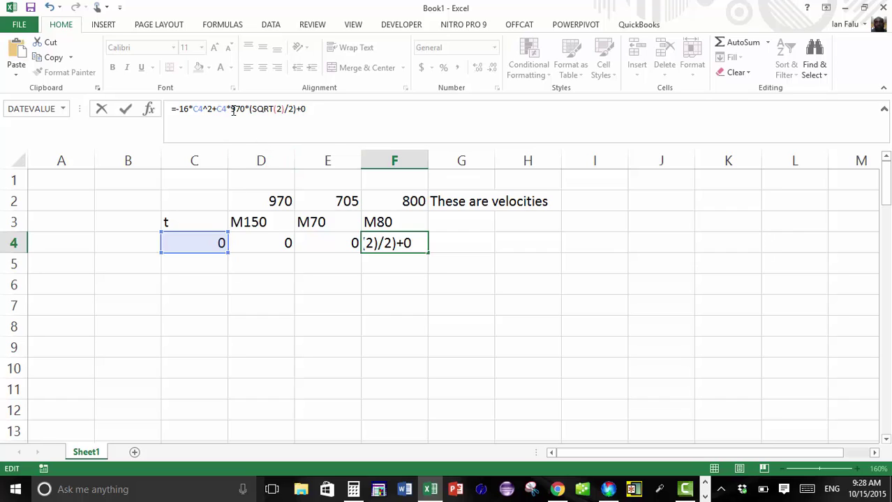
{"action": "left_click_drag", "start_coordinate": [230, 109], "coordinate": [245, 109]}
{"action": "type", "text": "800"}
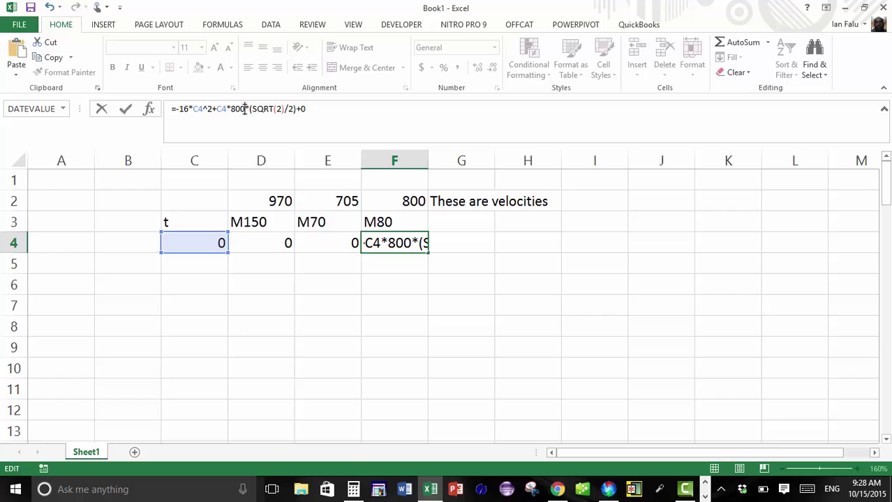
{"action": "key", "text": "Return"}
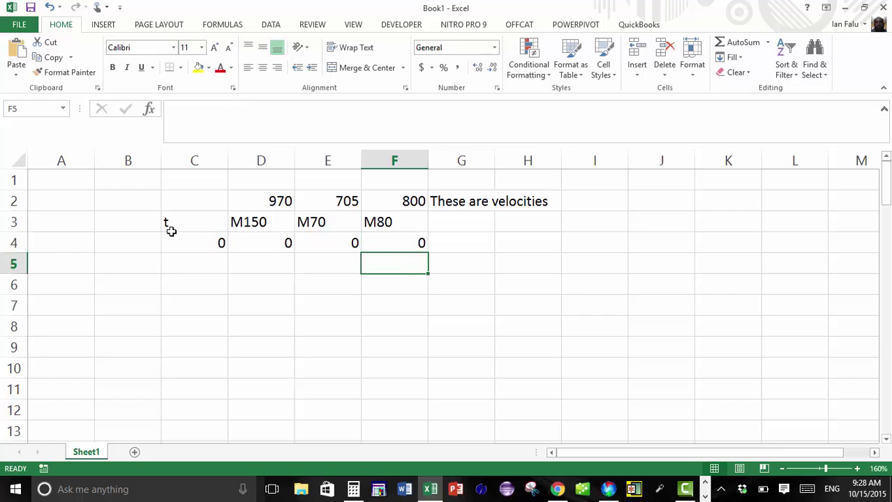
{"action": "left_click_drag", "start_coordinate": [246, 241], "coordinate": [399, 244]}
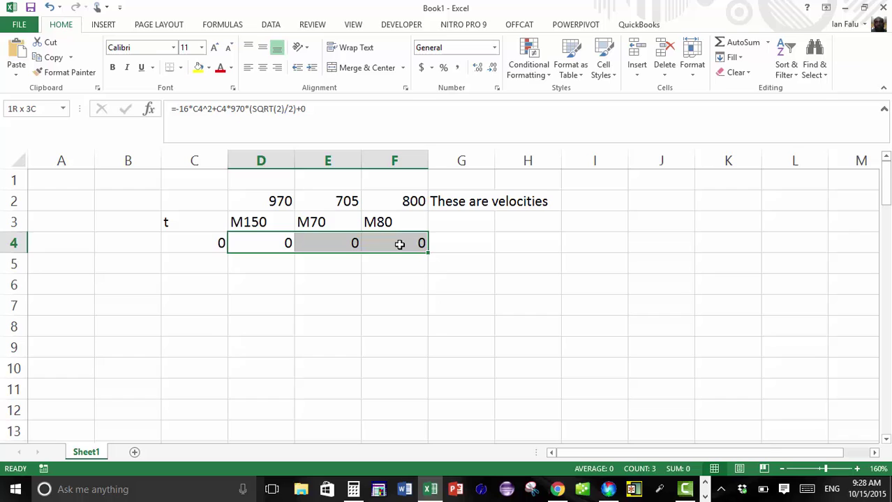
{"action": "left_click", "coordinate": [265, 279]}
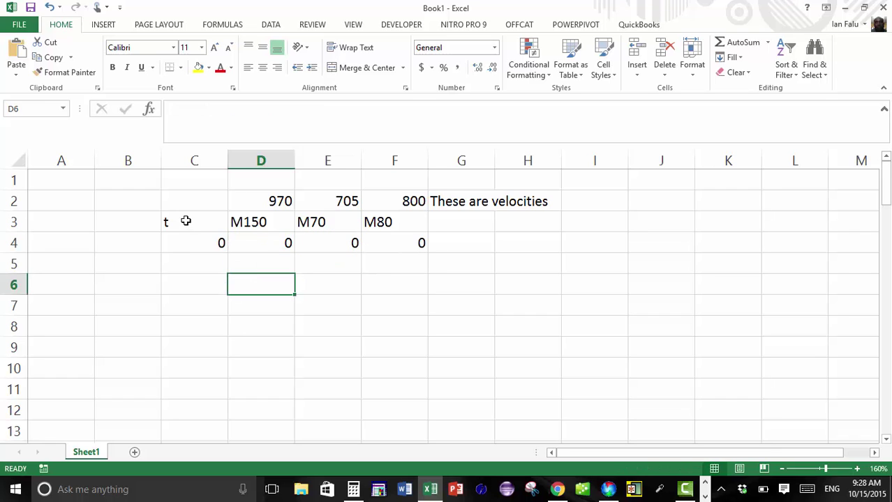
{"action": "left_click", "coordinate": [225, 225]}
{"action": "left_click_drag", "start_coordinate": [224, 224], "coordinate": [396, 249]}
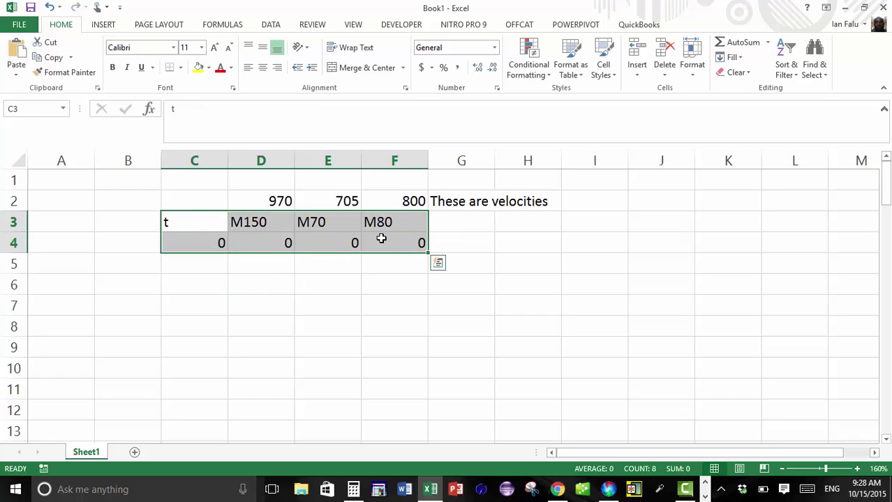
{"action": "left_click", "coordinate": [235, 264]}
Step: Enter 1 as the second time value in cell C5
{"action": "left_click", "coordinate": [203, 265]}
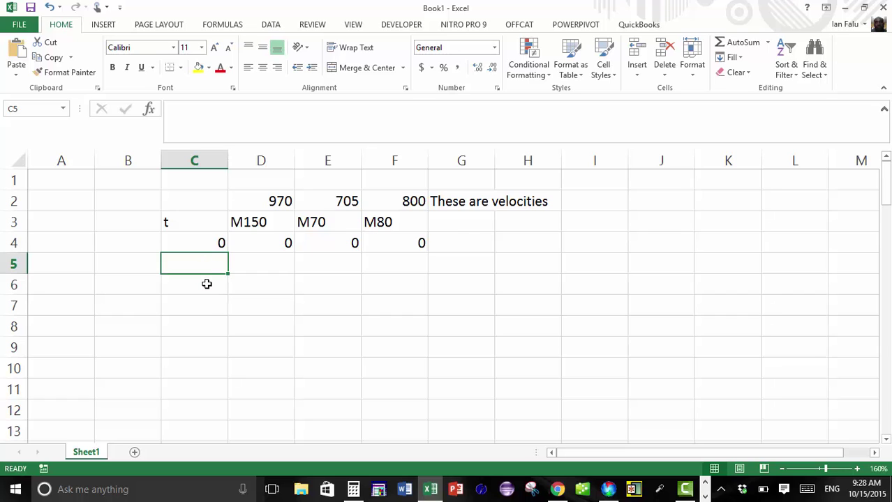
{"action": "type", "text": "1"}
{"action": "key", "text": "Return"}
Step: Fill the three formulas in D4:F4 down one row to D5:F5
{"action": "left_click", "coordinate": [210, 246]}
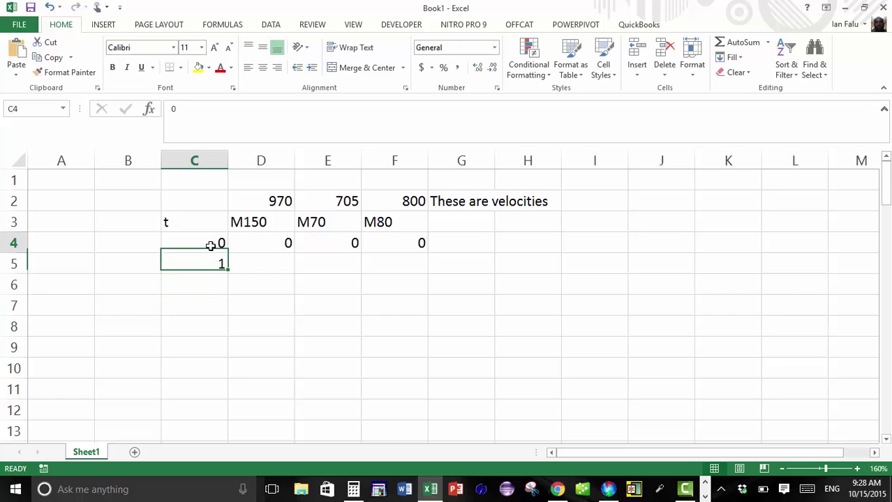
{"action": "left_click_drag", "start_coordinate": [259, 246], "coordinate": [419, 243]}
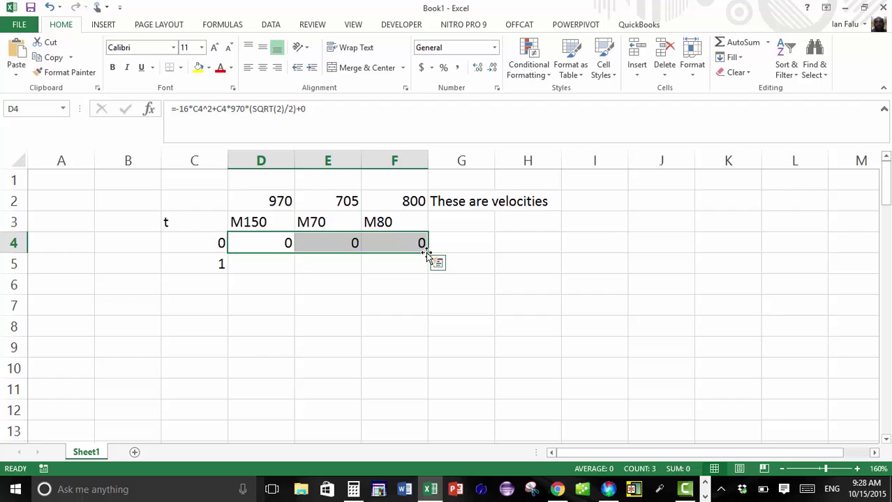
{"action": "left_click_drag", "start_coordinate": [427, 253], "coordinate": [428, 270]}
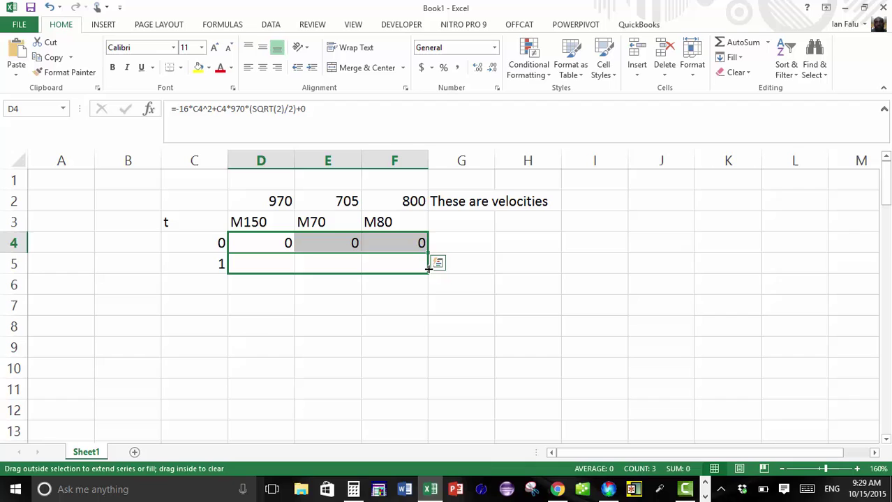
{"action": "left_click_drag", "start_coordinate": [429, 269], "coordinate": [429, 268]}
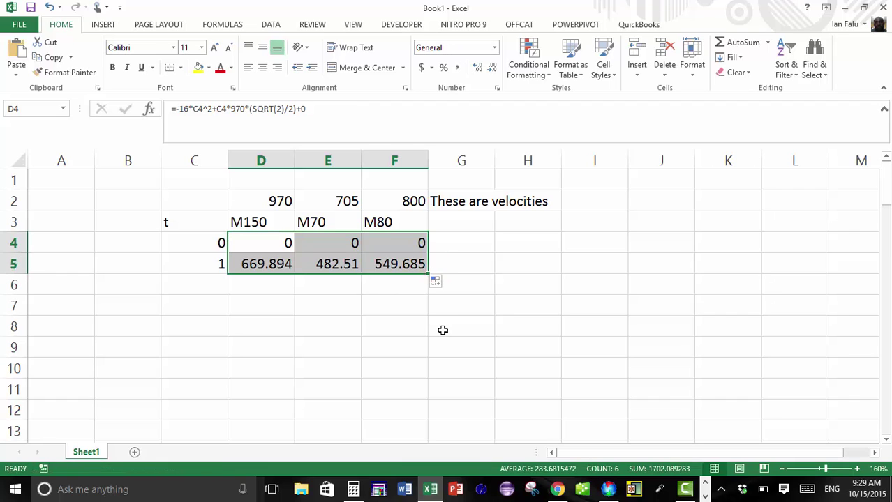
{"action": "left_click", "coordinate": [403, 323]}
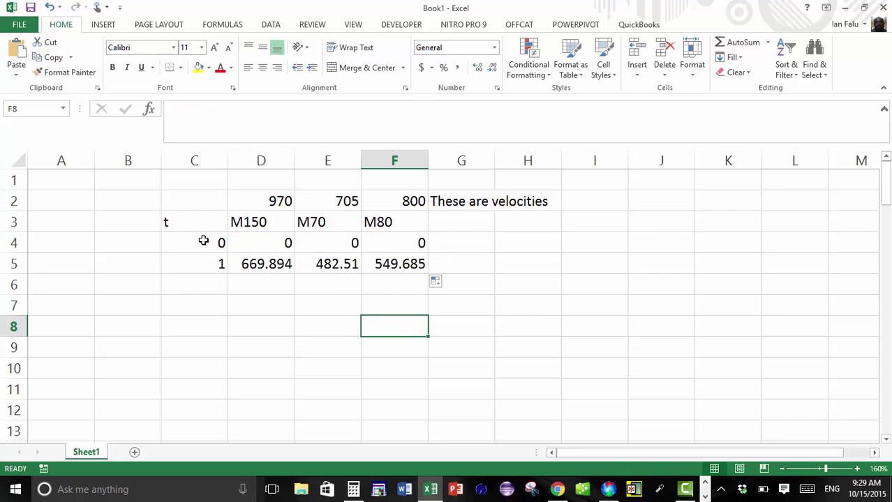
Step: Extend the time series and the M150, M70 and M80 formulas from C4:F5 down to row 56, up to t = 52
{"action": "left_click_drag", "start_coordinate": [203, 241], "coordinate": [423, 395]}
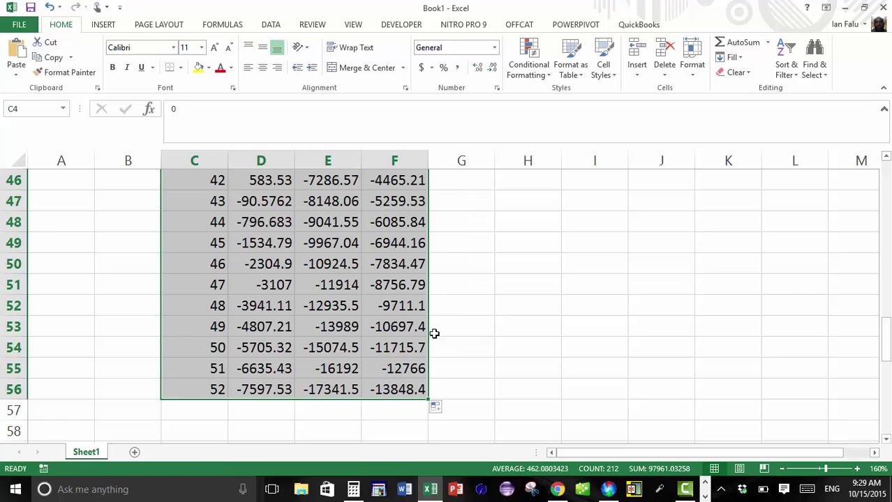
{"action": "scroll", "coordinate": [443, 312], "scroll_direction": "up", "scroll_amount": 3}
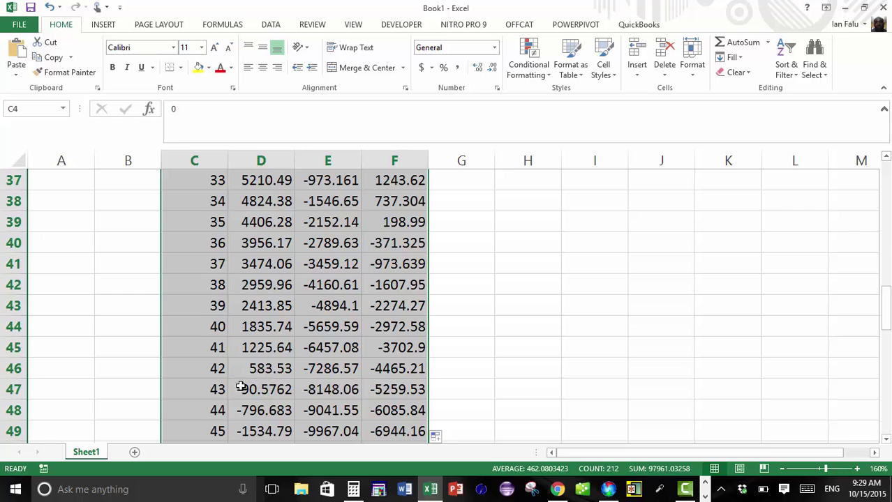
{"action": "scroll", "coordinate": [320, 368], "scroll_direction": "up", "scroll_amount": 3}
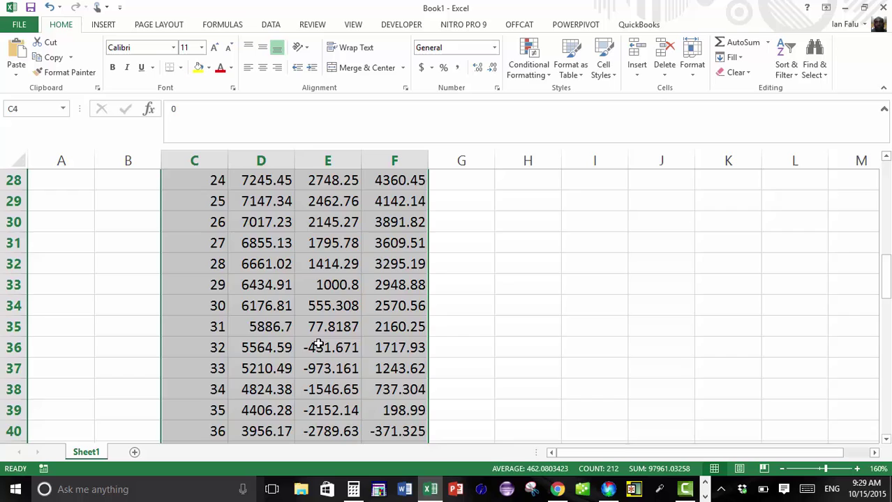
{"action": "scroll", "coordinate": [317, 344], "scroll_direction": "down", "scroll_amount": 1}
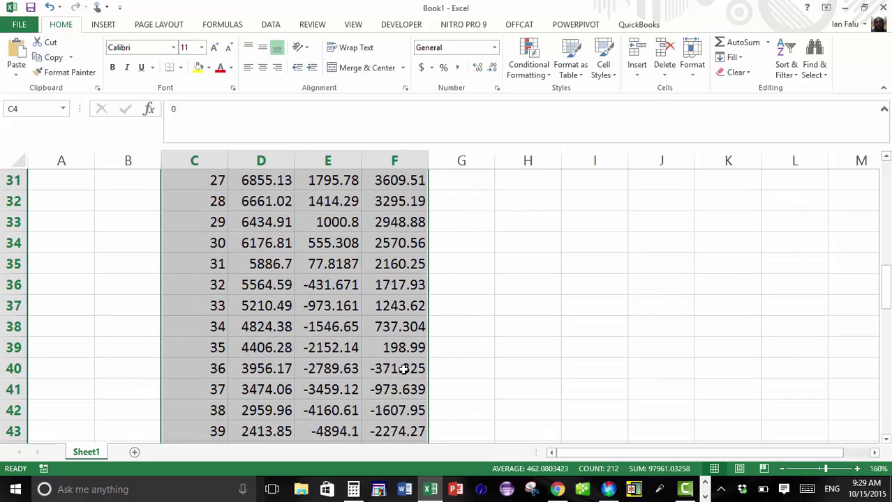
{"action": "scroll", "coordinate": [403, 369], "scroll_direction": "up", "scroll_amount": 10}
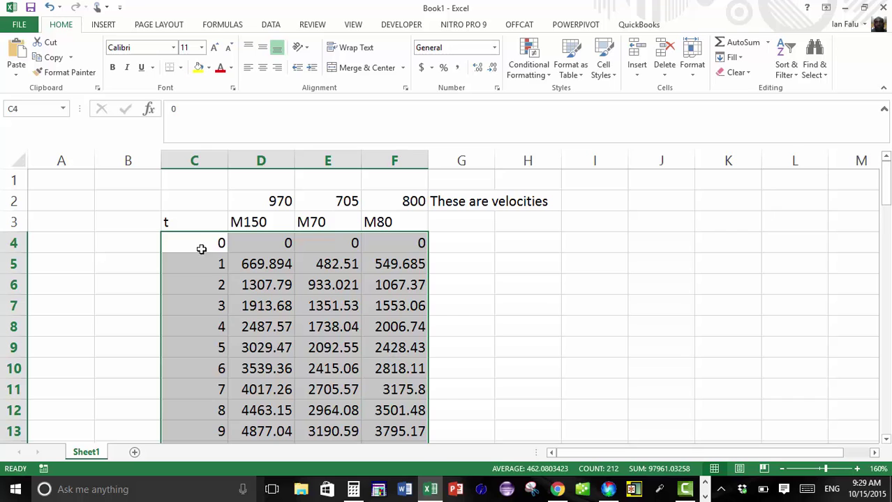
Step: Insert a markers-only scatter chart from the table in C3:F56, including its headings
{"action": "left_click_drag", "start_coordinate": [188, 219], "coordinate": [403, 391]}
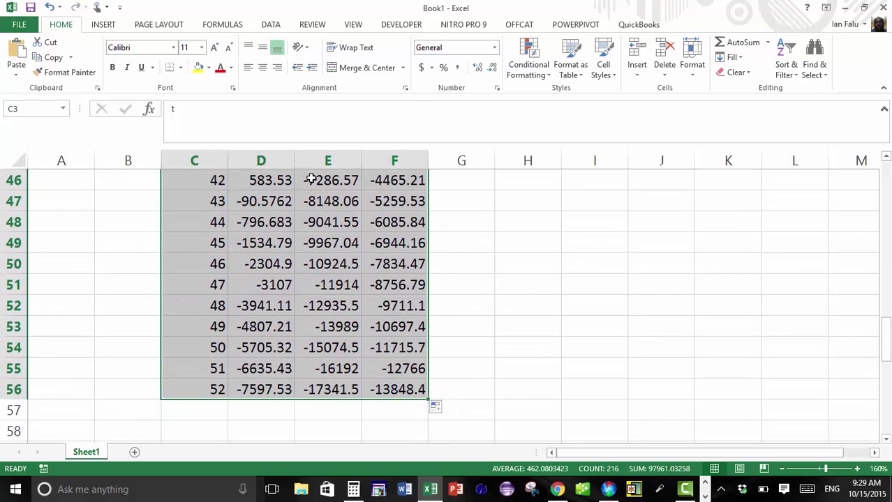
{"action": "left_click", "coordinate": [103, 24]}
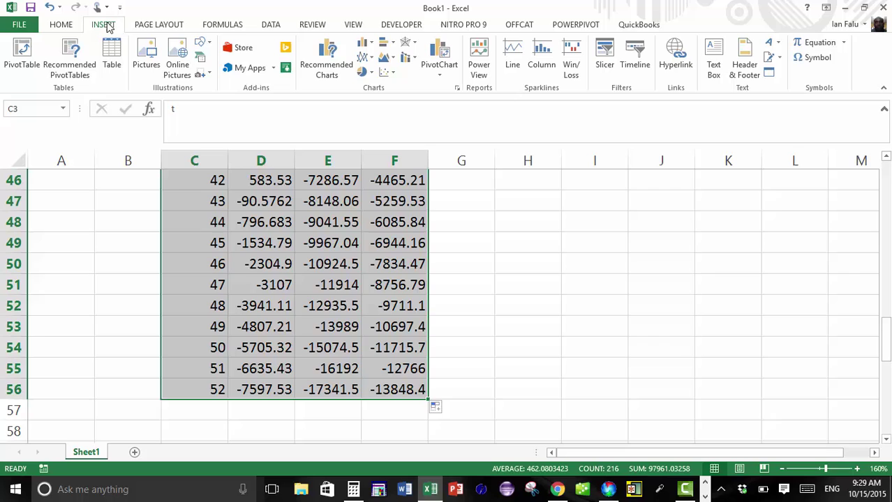
{"action": "left_click", "coordinate": [395, 78]}
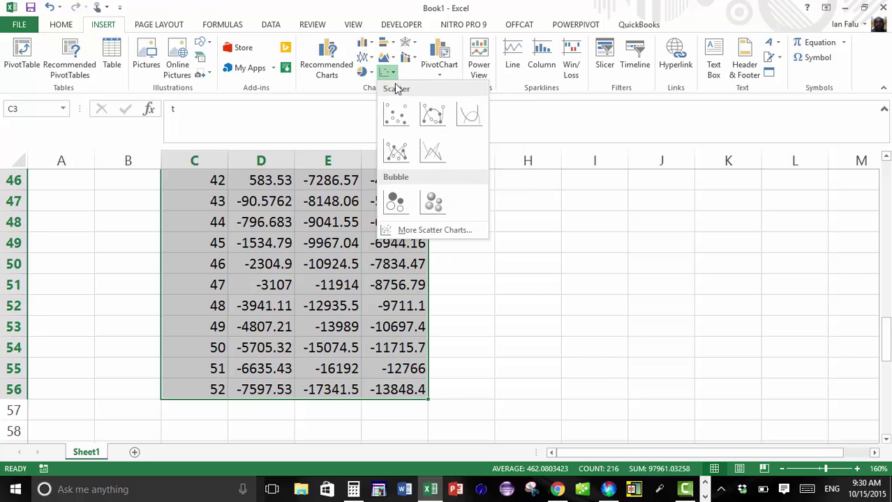
{"action": "left_click", "coordinate": [396, 118]}
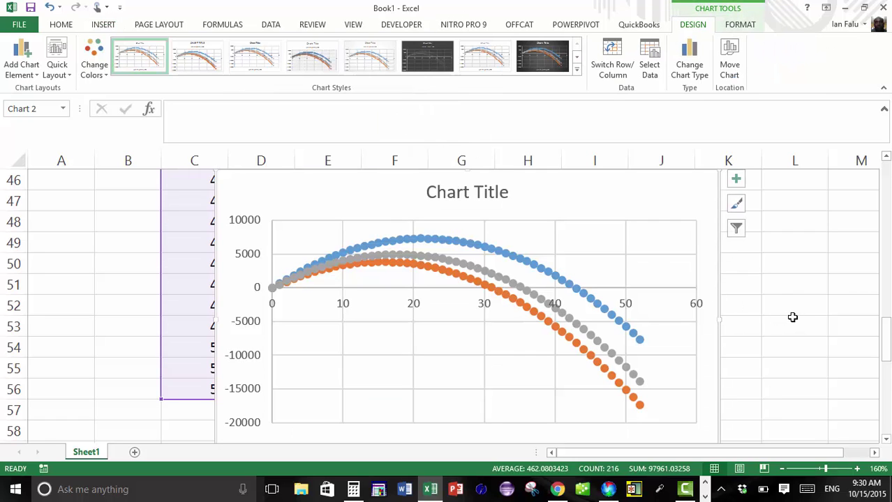
Step: Move the chart so it starts in column F and enlarge it until it reaches column N
{"action": "left_click_drag", "start_coordinate": [723, 453], "coordinate": [764, 453]}
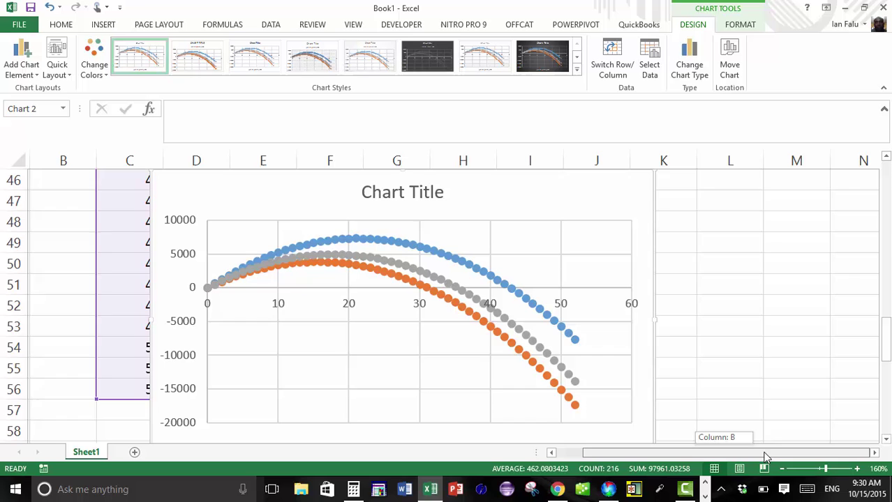
{"action": "left_click_drag", "start_coordinate": [634, 203], "coordinate": [801, 196]}
{"action": "scroll", "coordinate": [825, 317], "scroll_direction": "down", "scroll_amount": 1}
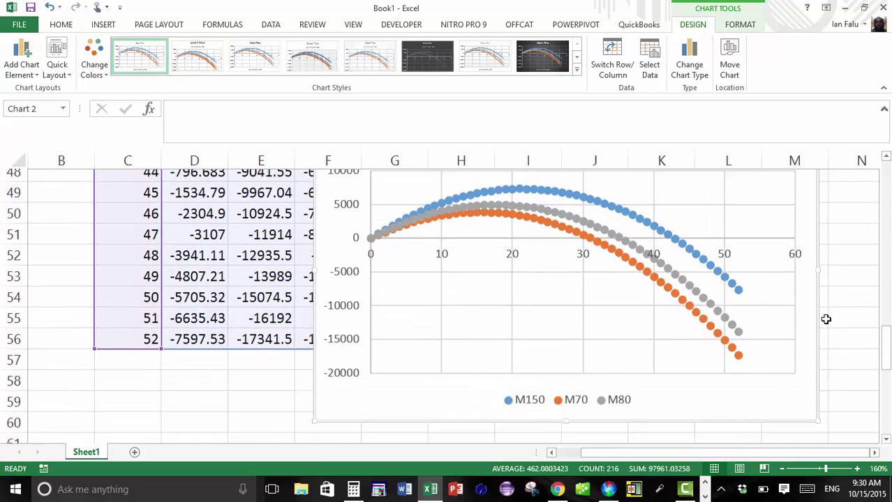
{"action": "left_click_drag", "start_coordinate": [815, 407], "coordinate": [851, 382]}
{"action": "scroll", "coordinate": [804, 321], "scroll_direction": "up", "scroll_amount": 3}
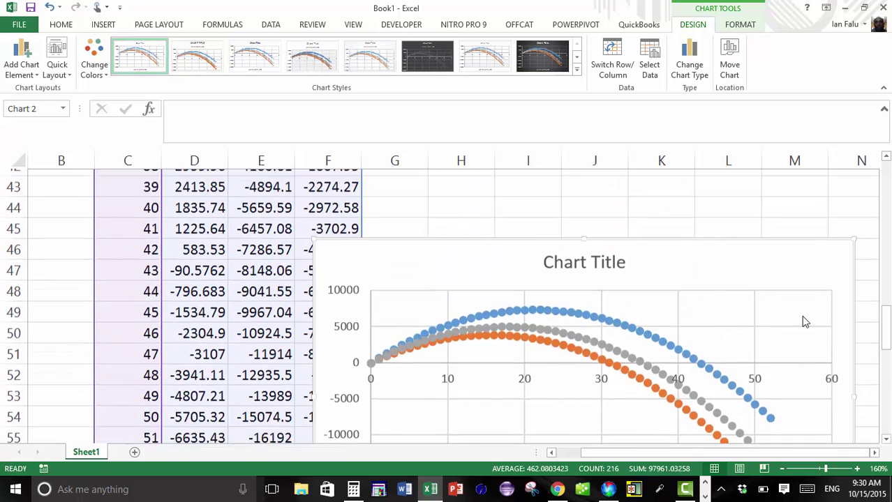
{"action": "scroll", "coordinate": [799, 315], "scroll_direction": "down", "scroll_amount": 1}
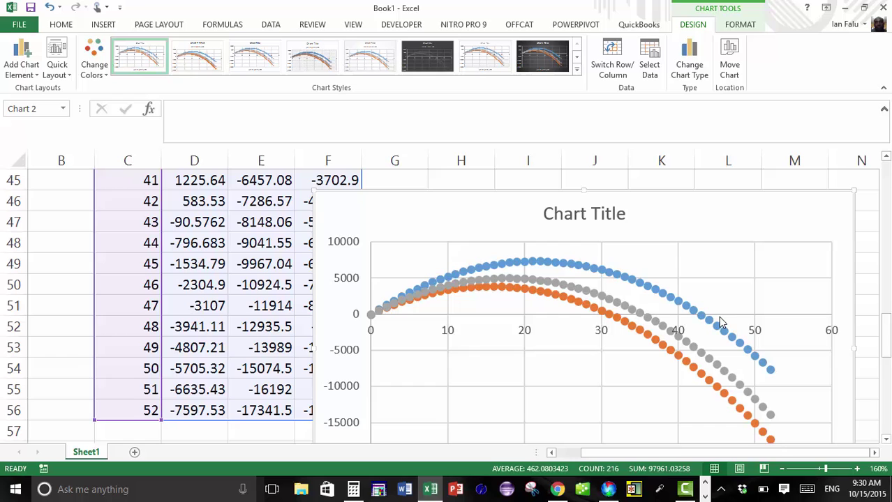
Step: Clear the negative M150 values in D47:D56
{"action": "left_click", "coordinate": [202, 312]}
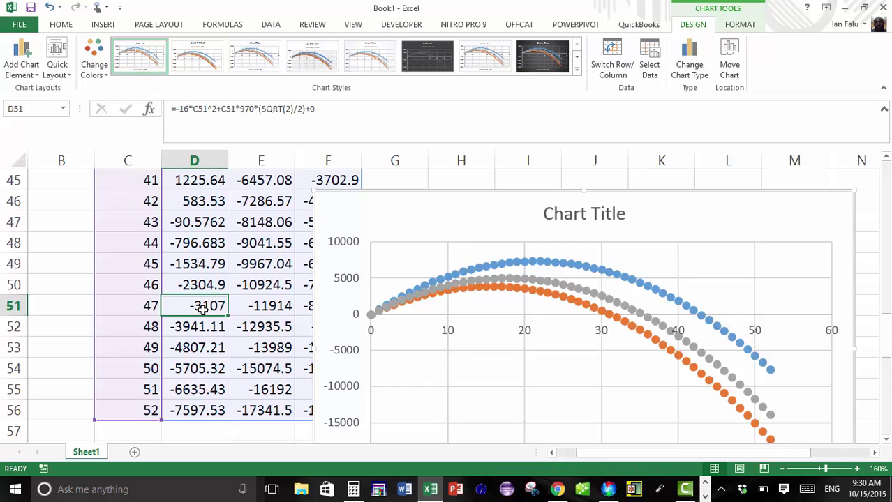
{"action": "scroll", "coordinate": [213, 296], "scroll_direction": "up", "scroll_amount": 2}
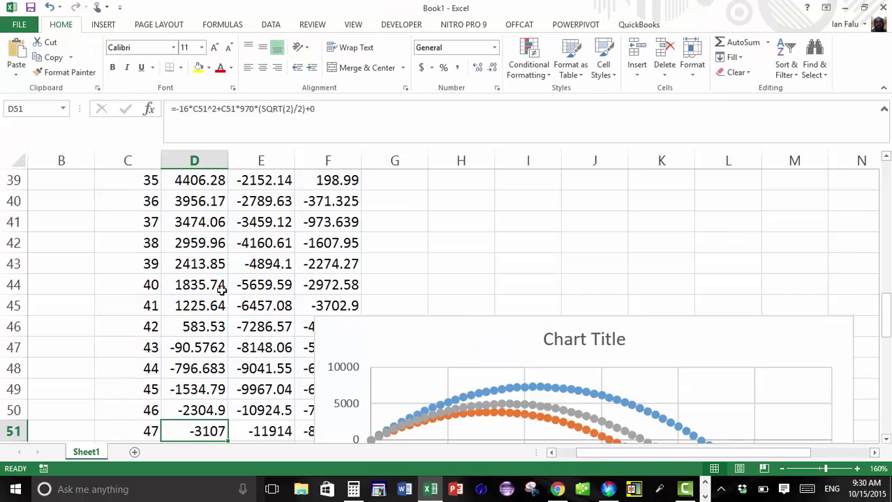
{"action": "scroll", "coordinate": [221, 290], "scroll_direction": "down", "scroll_amount": 1}
{"action": "left_click_drag", "start_coordinate": [190, 288], "coordinate": [176, 411]}
{"action": "key", "text": "Delete"}
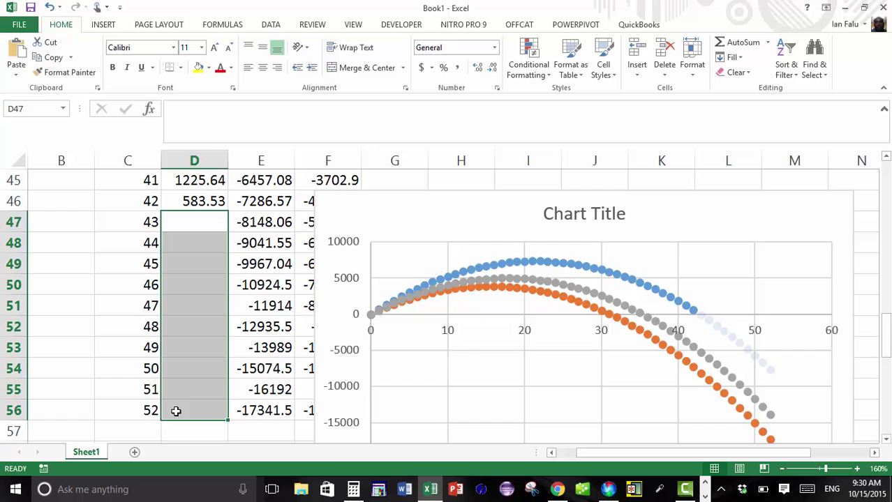
Step: Clear the negative M70 values in E36:E56 and the negative M80 values in F40:F56
{"action": "left_click_drag", "start_coordinate": [268, 410], "coordinate": [279, 272]}
{"action": "key", "text": "Delete"}
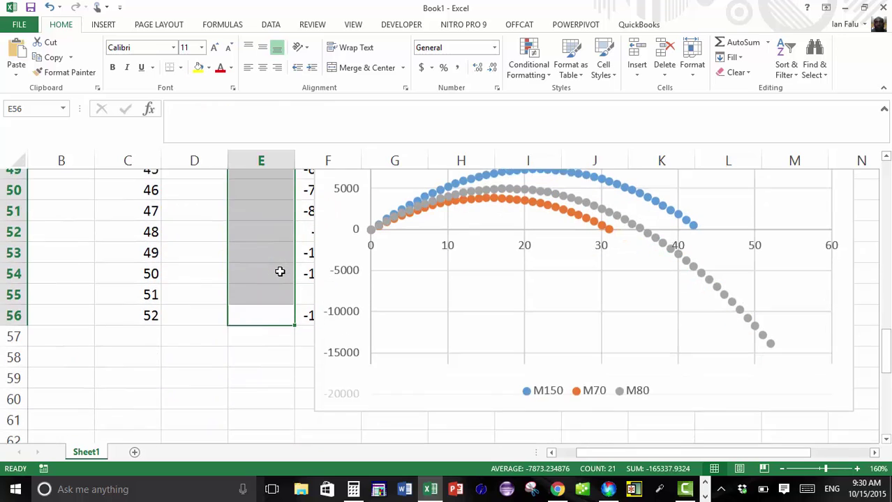
{"action": "left_click_drag", "start_coordinate": [305, 305], "coordinate": [351, 243]}
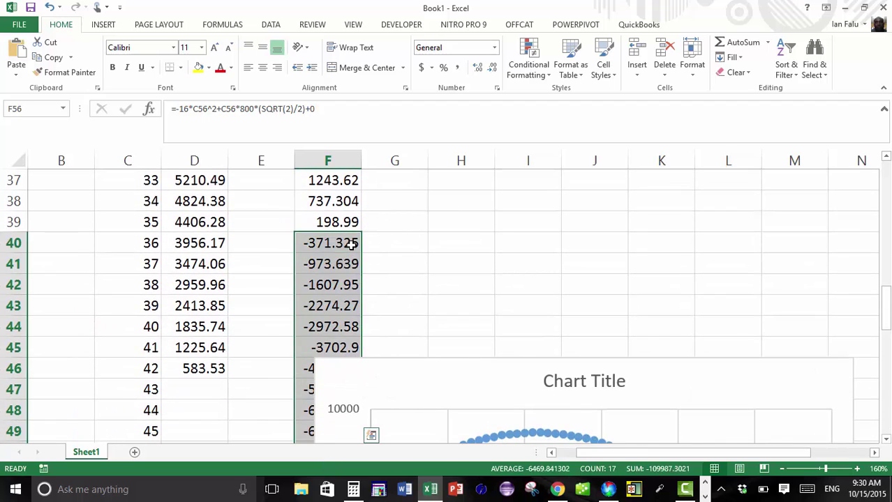
{"action": "scroll", "coordinate": [351, 243], "scroll_direction": "down", "scroll_amount": 4}
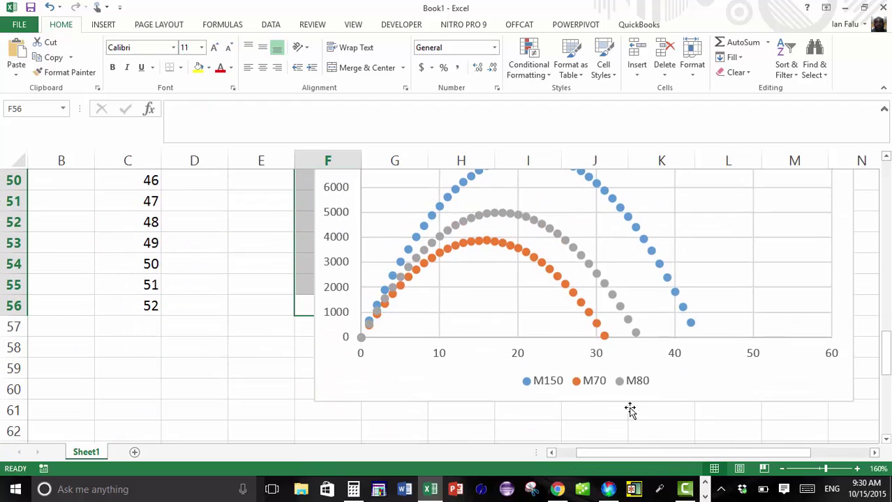
{"action": "scroll", "coordinate": [342, 362], "scroll_direction": "up", "scroll_amount": 2}
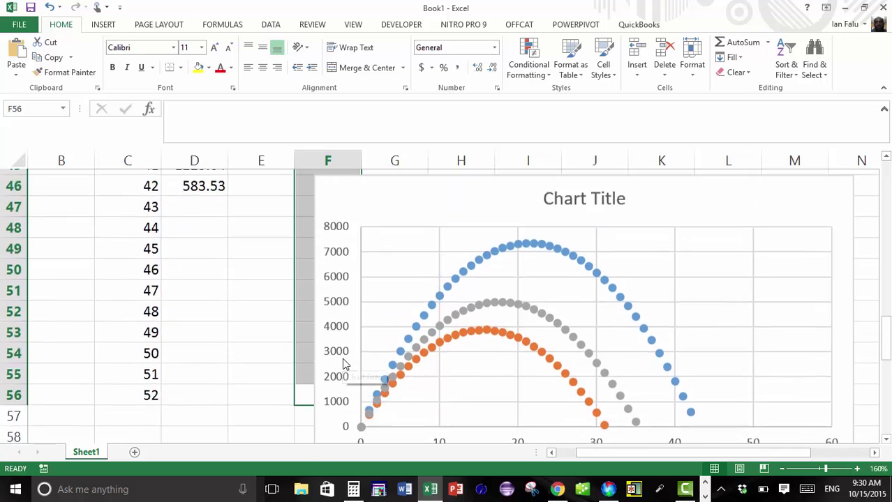
{"action": "scroll", "coordinate": [342, 362], "scroll_direction": "down", "scroll_amount": 1}
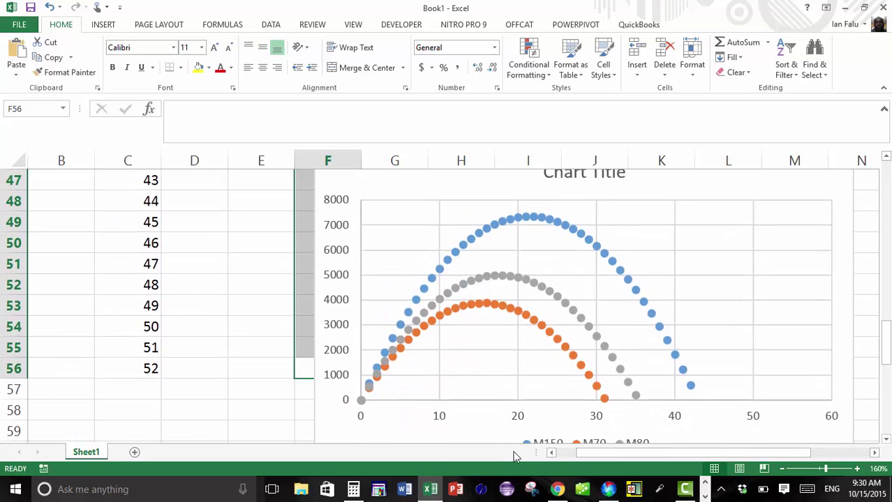
{"action": "left_click", "coordinate": [333, 424]}
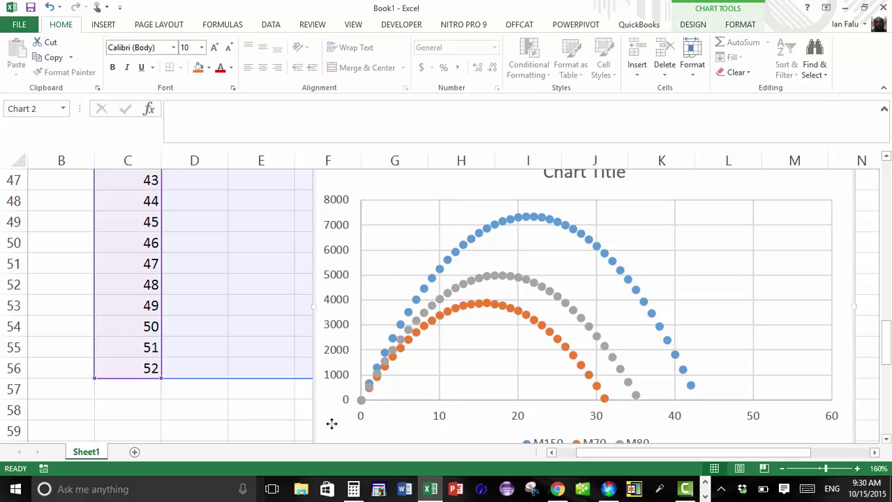
{"action": "right_click", "coordinate": [332, 424]}
{"action": "left_click", "coordinate": [357, 163]}
Step: Replace the scatter chart's placeholder title with "Height vs time"
{"action": "scroll", "coordinate": [361, 342], "scroll_direction": "up", "scroll_amount": 1}
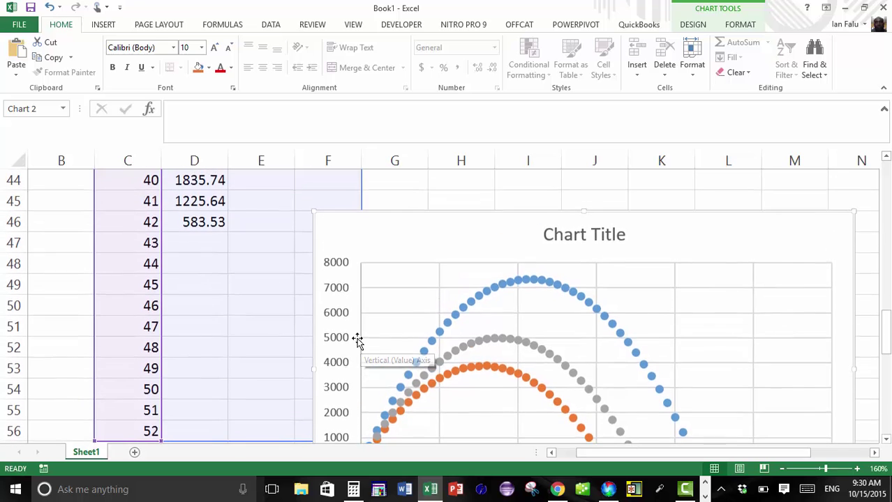
{"action": "scroll", "coordinate": [361, 324], "scroll_direction": "down", "scroll_amount": 1}
{"action": "scroll", "coordinate": [444, 284], "scroll_direction": "down", "scroll_amount": 1}
{"action": "scroll", "coordinate": [444, 284], "scroll_direction": "up", "scroll_amount": 1}
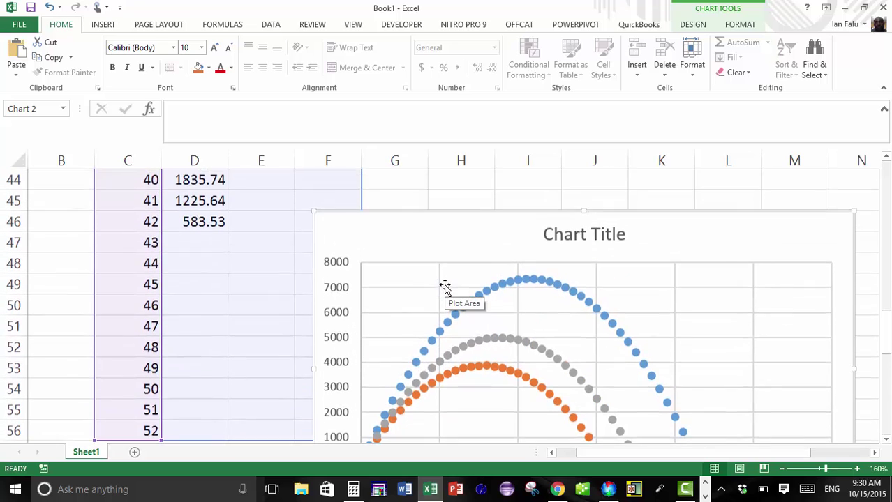
{"action": "left_click", "coordinate": [584, 237]}
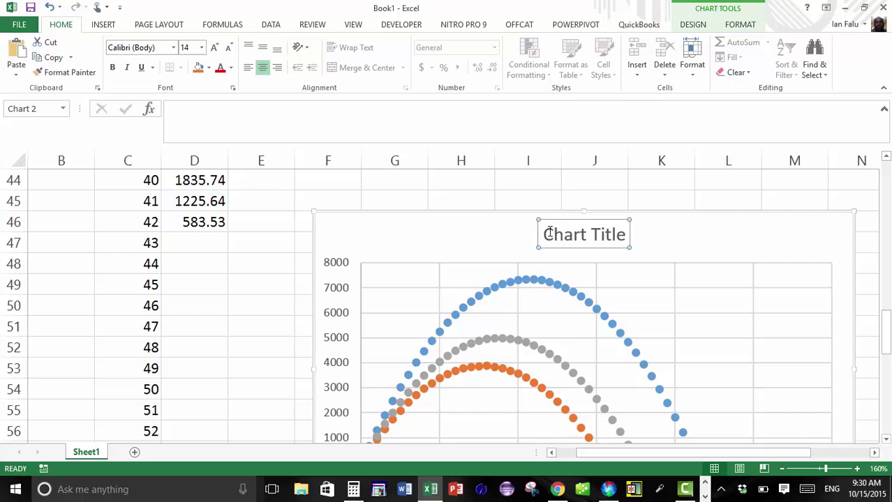
{"action": "left_click_drag", "start_coordinate": [550, 233], "coordinate": [630, 235]}
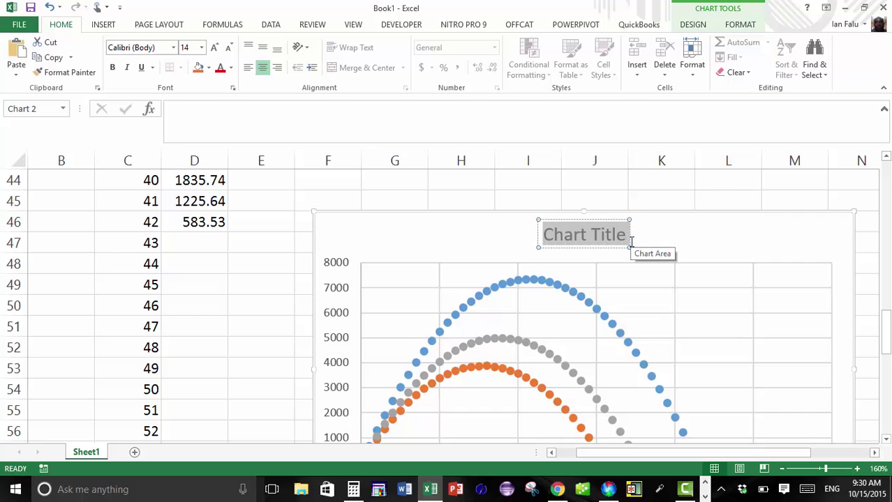
{"action": "type", "text": "Height"}
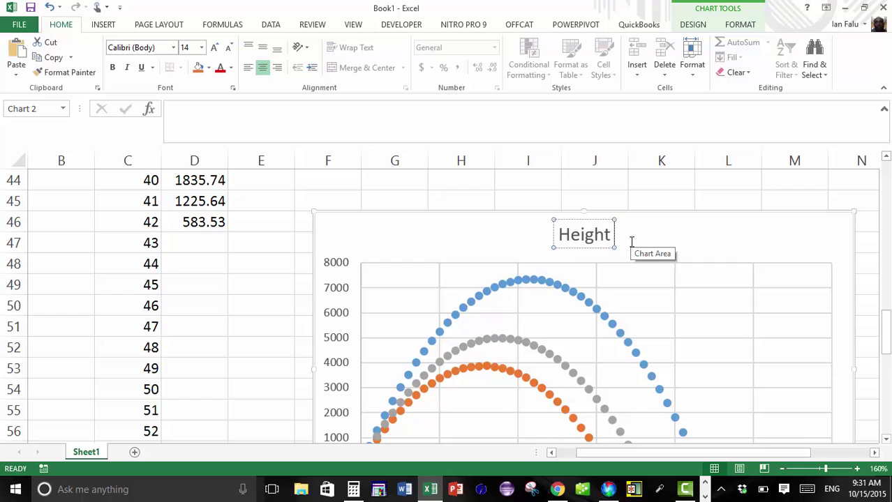
{"action": "type", "text": " vs time"}
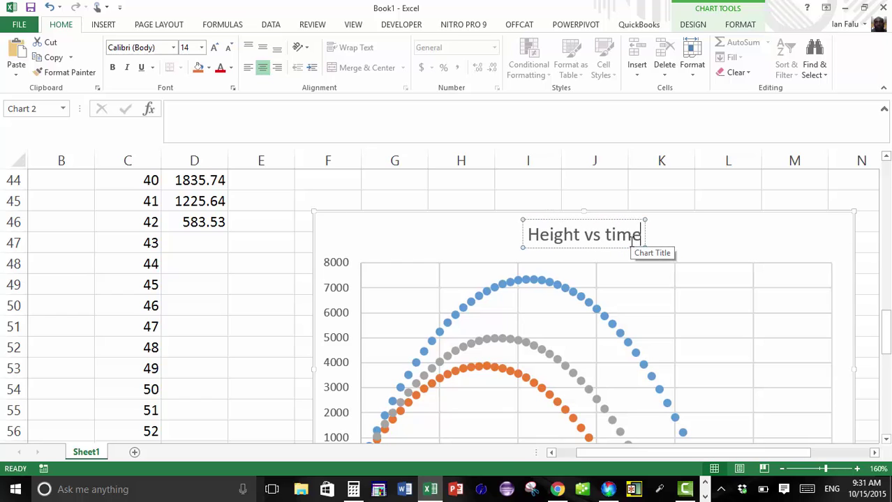
{"action": "left_click", "coordinate": [676, 232]}
Step: Examine the chart's M150, M70 and M80 curves, time axis and legend, and compare them with the velocity and height table
{"action": "scroll", "coordinate": [633, 235], "scroll_direction": "down", "scroll_amount": 3}
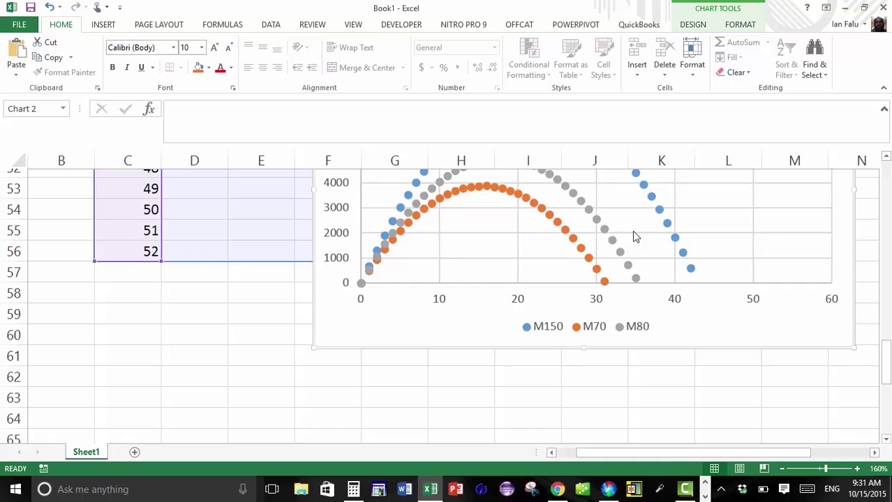
{"action": "scroll", "coordinate": [632, 230], "scroll_direction": "up", "scroll_amount": 1}
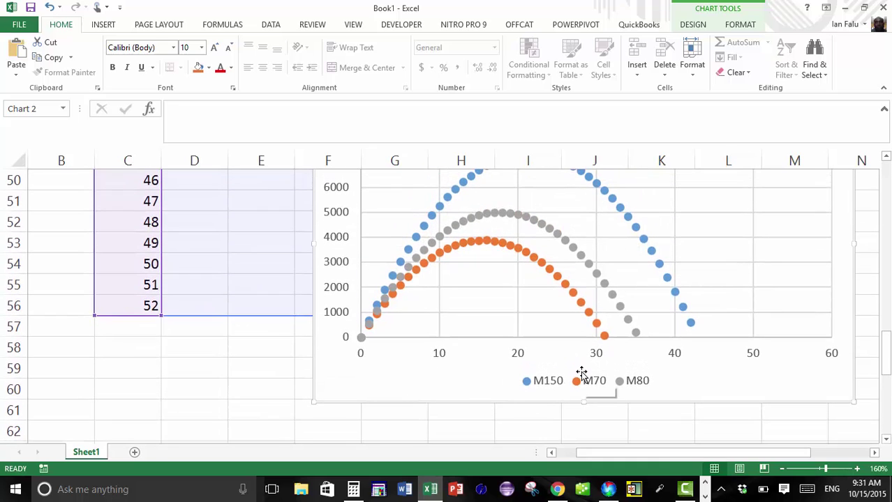
{"action": "scroll", "coordinate": [581, 373], "scroll_direction": "up", "scroll_amount": 1}
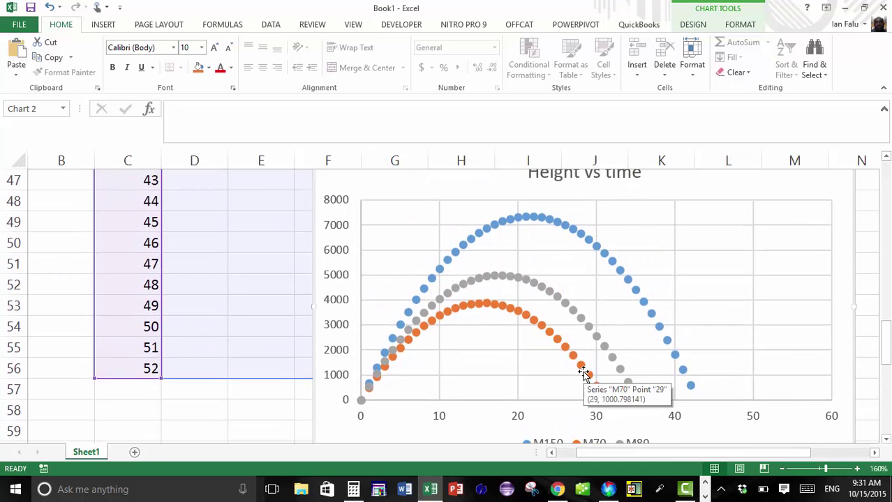
{"action": "scroll", "coordinate": [584, 373], "scroll_direction": "down", "scroll_amount": 1}
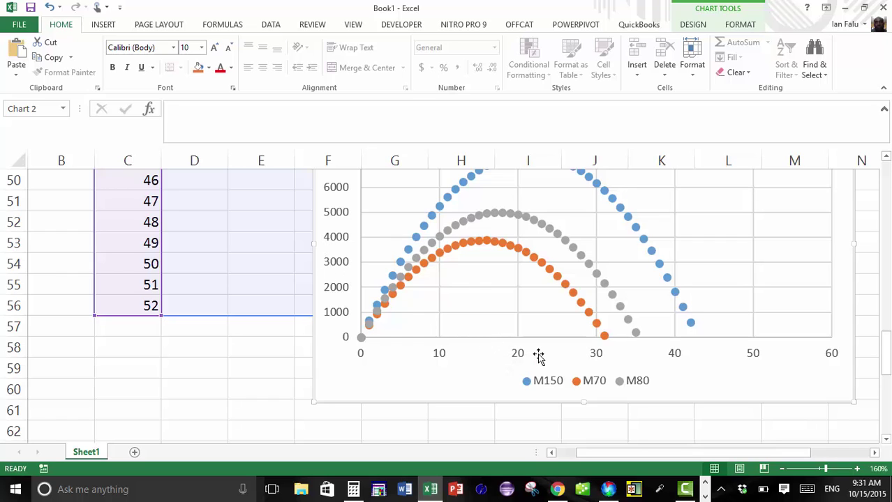
{"action": "scroll", "coordinate": [537, 358], "scroll_direction": "up", "scroll_amount": 1}
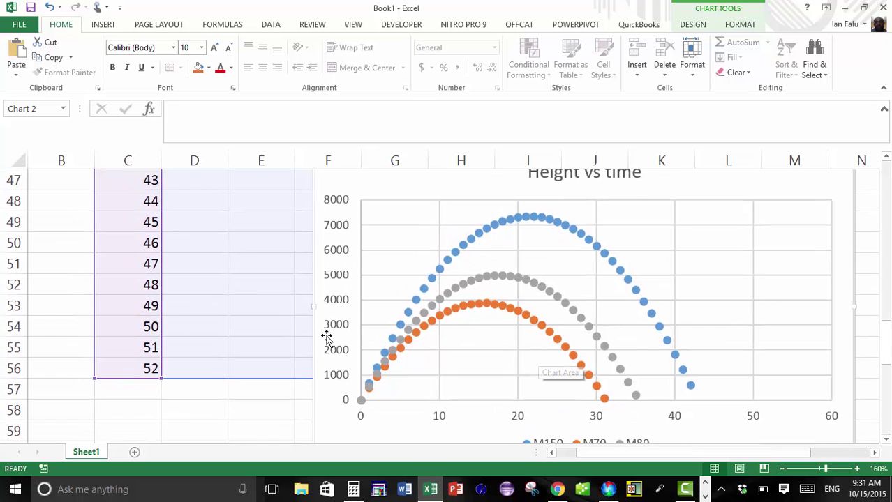
{"action": "left_click", "coordinate": [207, 301]}
{"action": "scroll", "coordinate": [94, 252], "scroll_direction": "up", "scroll_amount": 15}
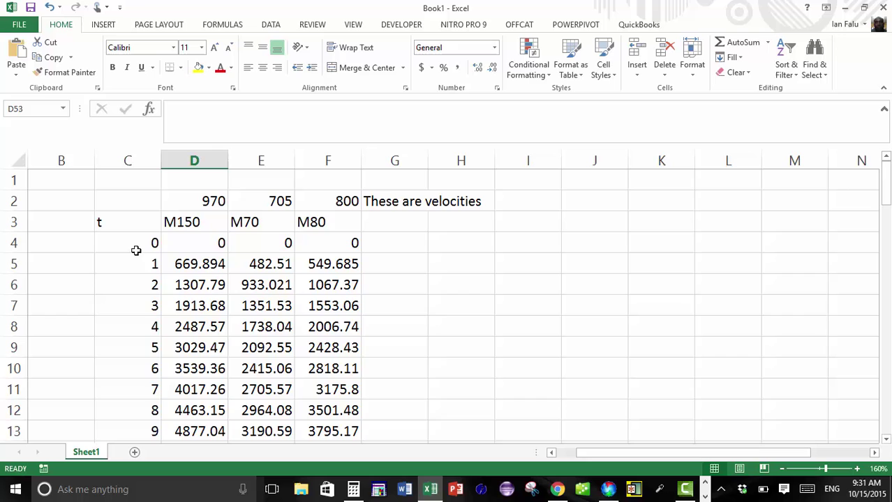
{"action": "scroll", "coordinate": [143, 272], "scroll_direction": "down", "scroll_amount": 12}
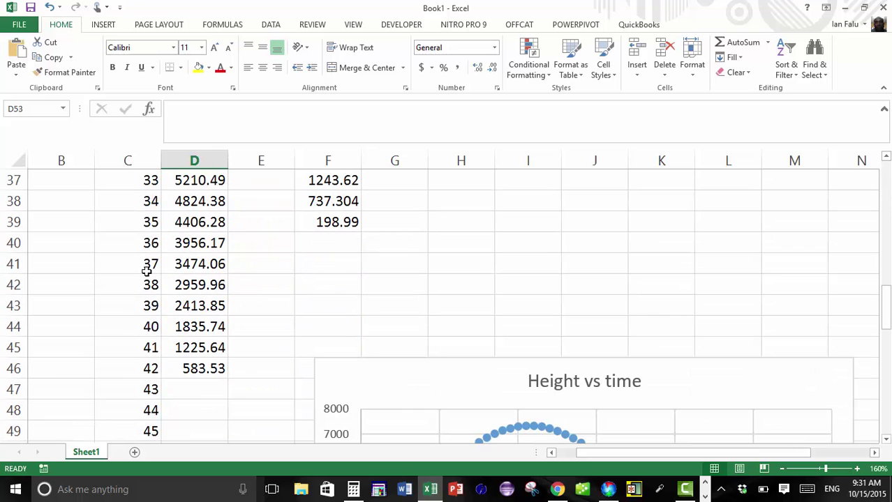
{"action": "scroll", "coordinate": [452, 369], "scroll_direction": "down", "scroll_amount": 5}
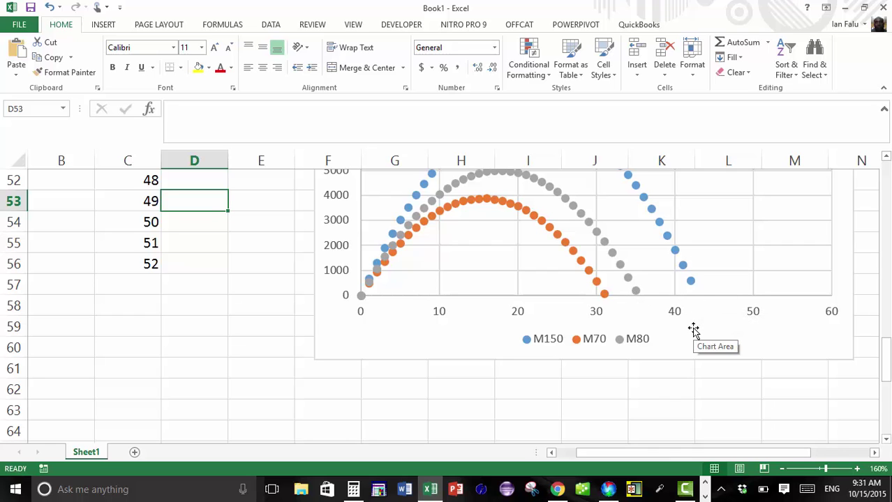
{"action": "scroll", "coordinate": [693, 333], "scroll_direction": "up", "scroll_amount": 2}
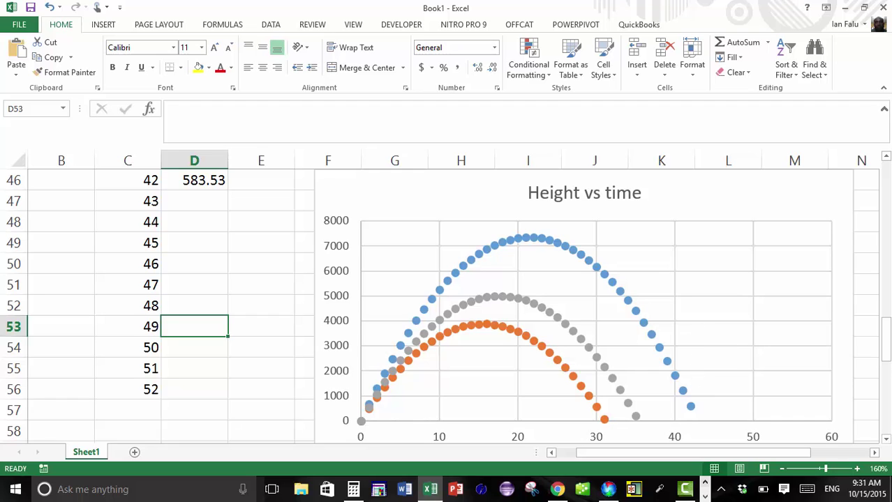
{"action": "mouse_move", "coordinate": [682, 500]}
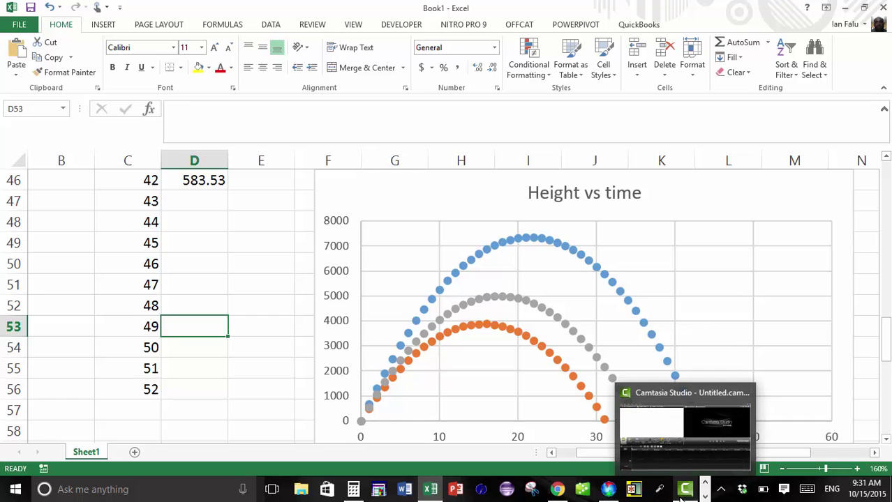
{"action": "left_click", "coordinate": [688, 490]}
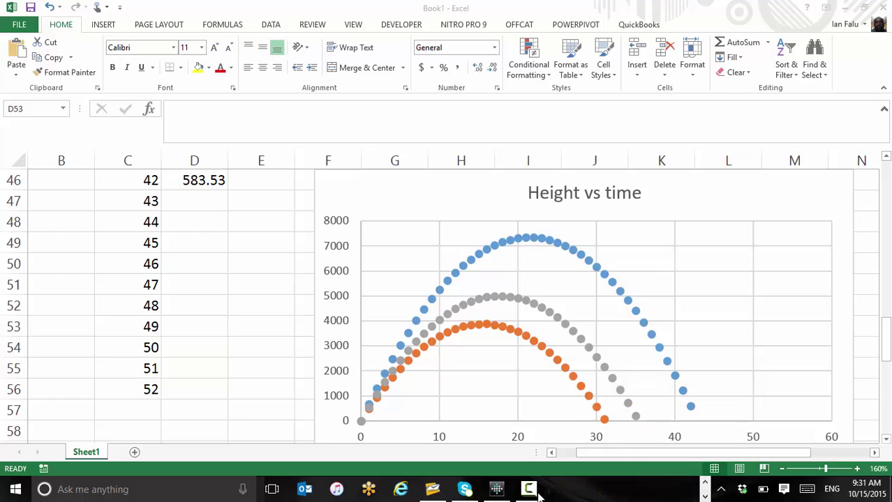